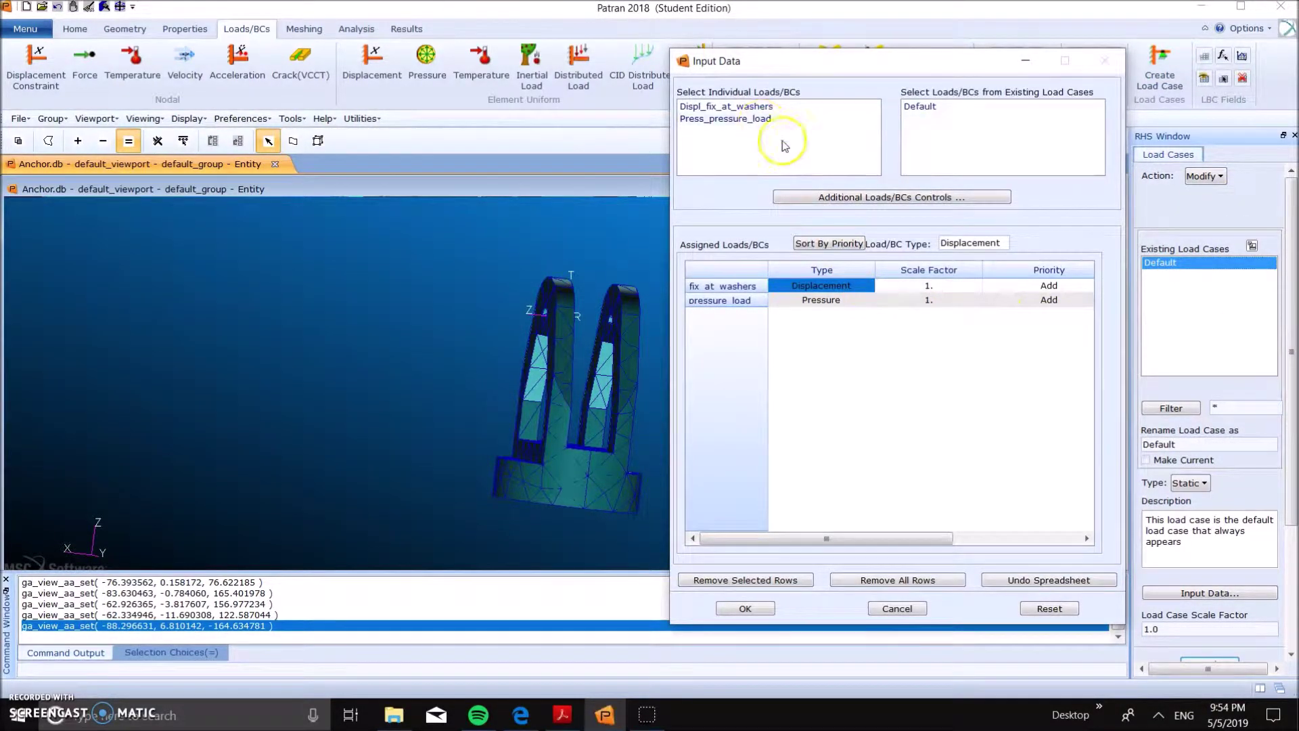
Step: Close the Default load case's input data unchanged and confirm Linear Static as the solution type for the Anchor analysis
left_click(906, 609)
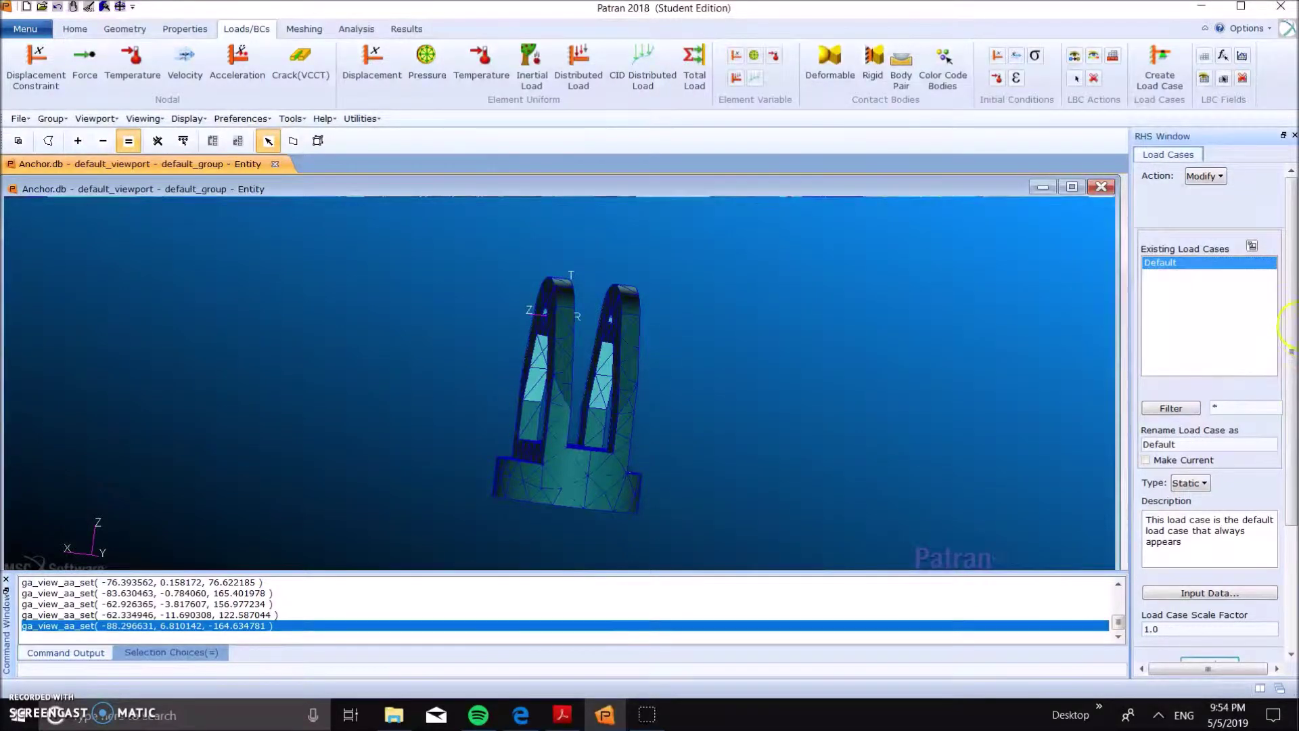
left_click_drag(1285, 342, 1284, 433)
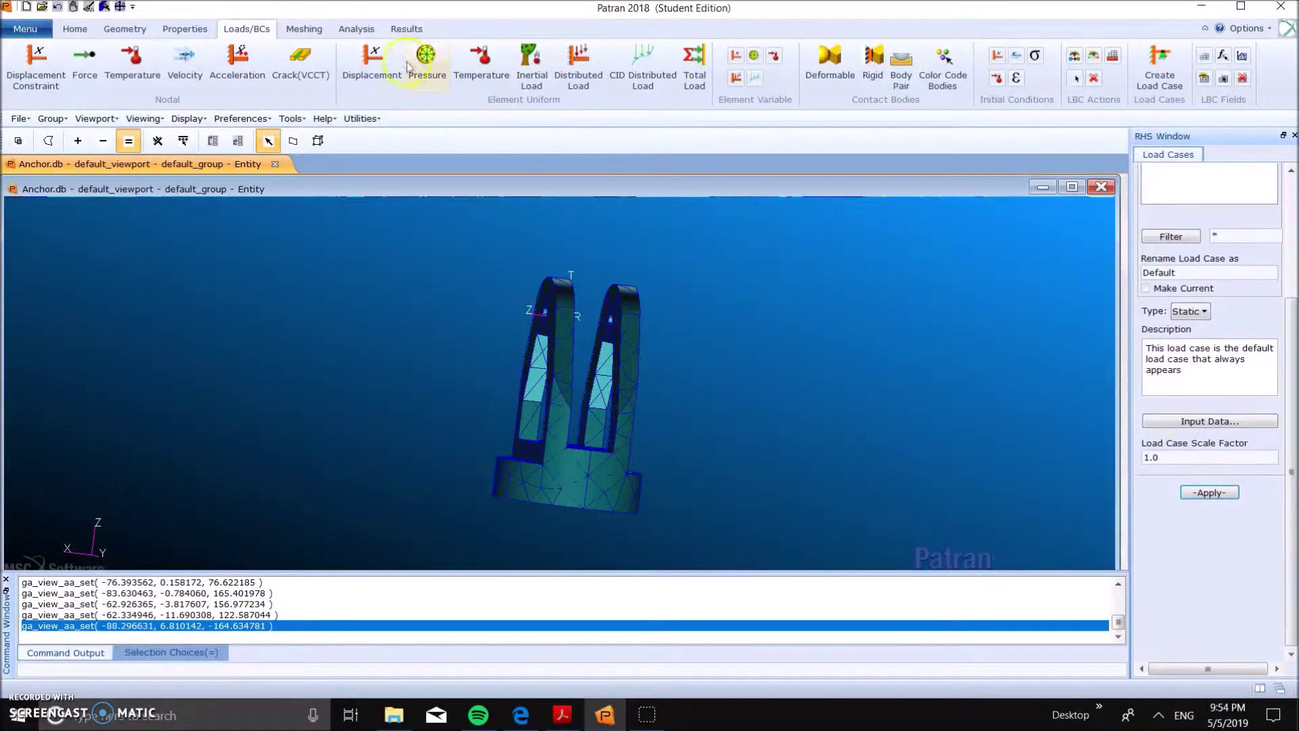
left_click(356, 28)
left_click_drag(1292, 271, 1292, 209)
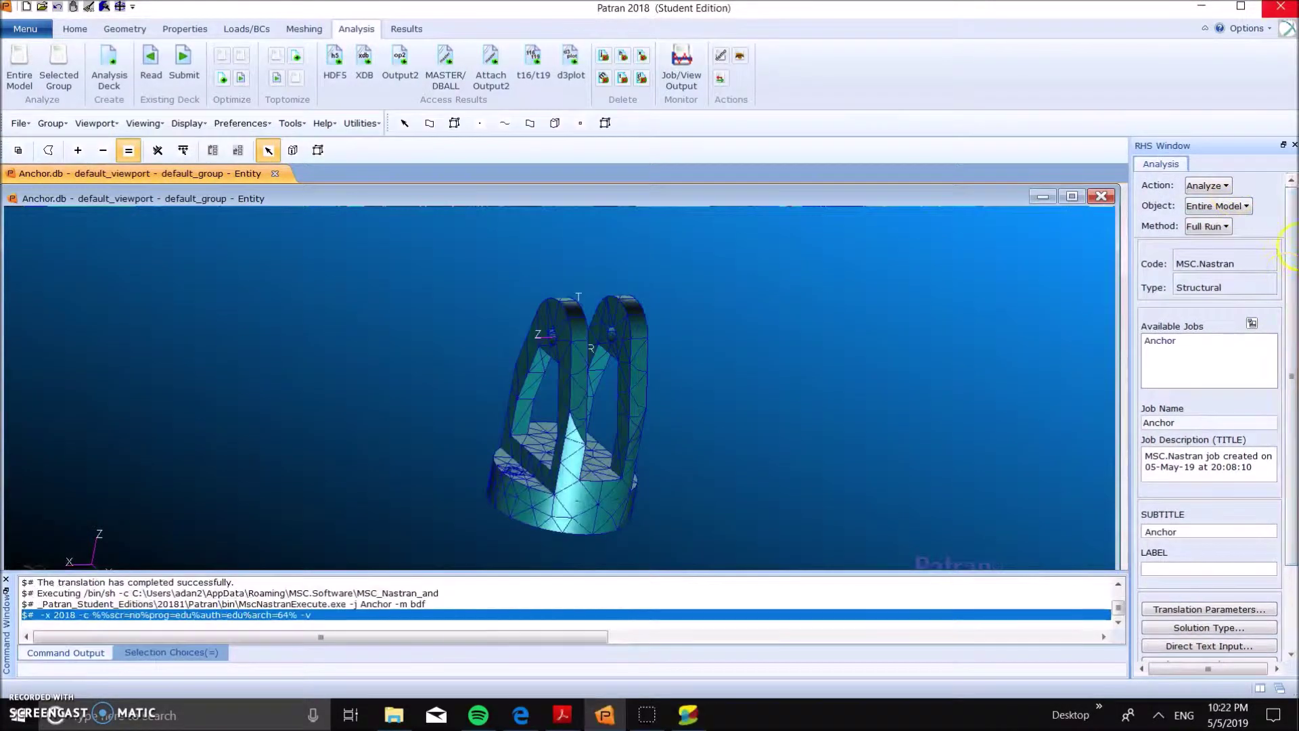
left_click_drag(1292, 243, 1292, 328)
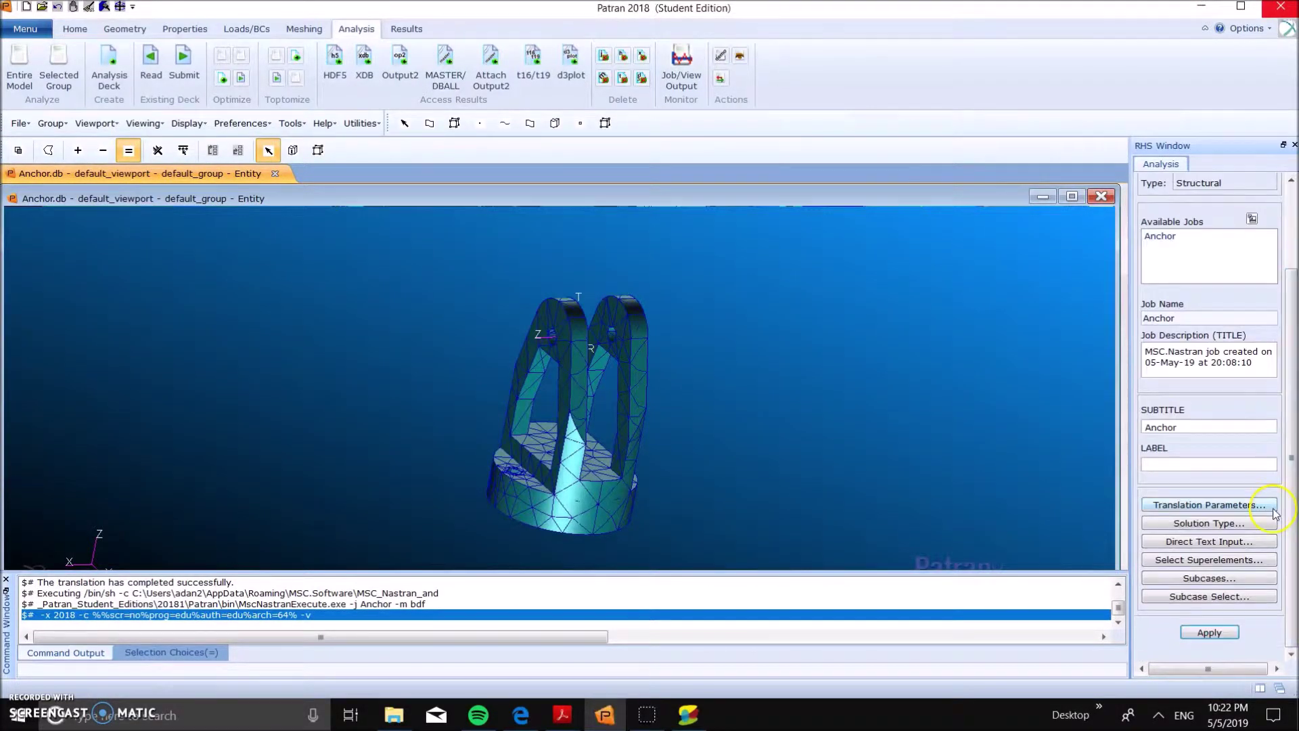
left_click(1228, 524)
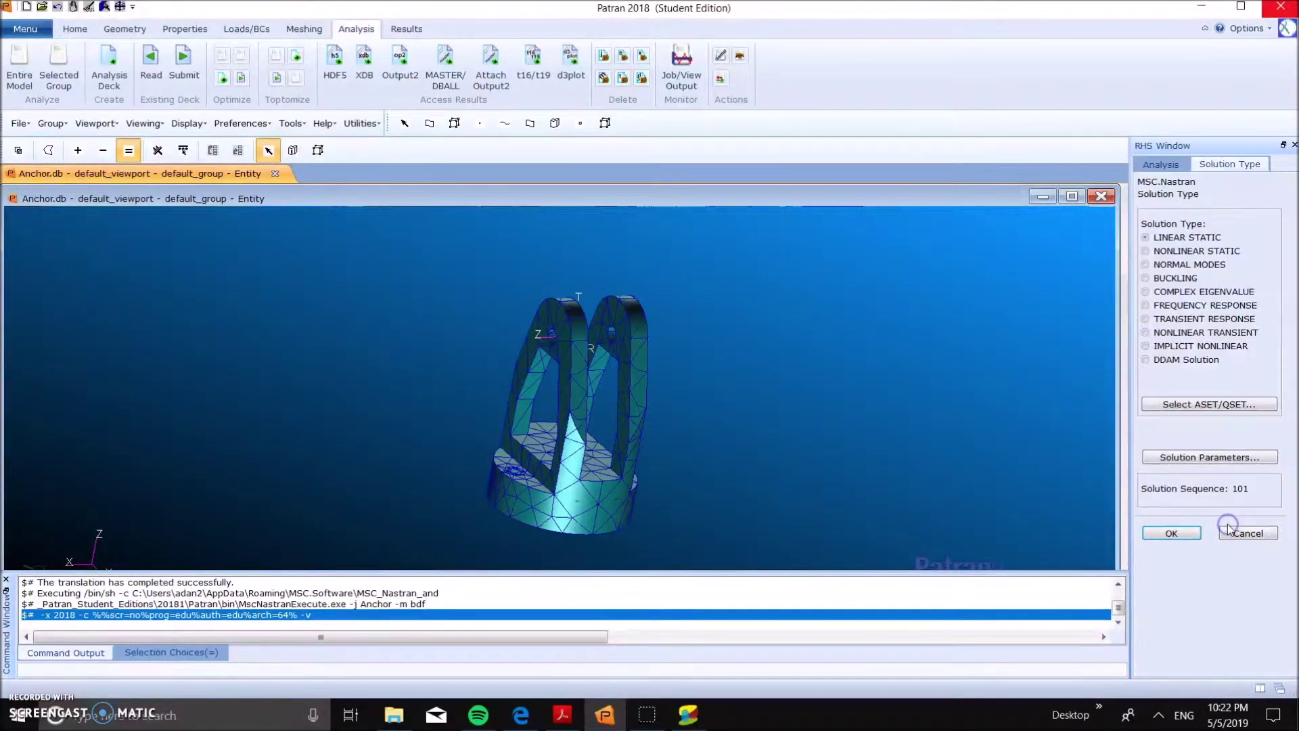
left_click(1172, 532)
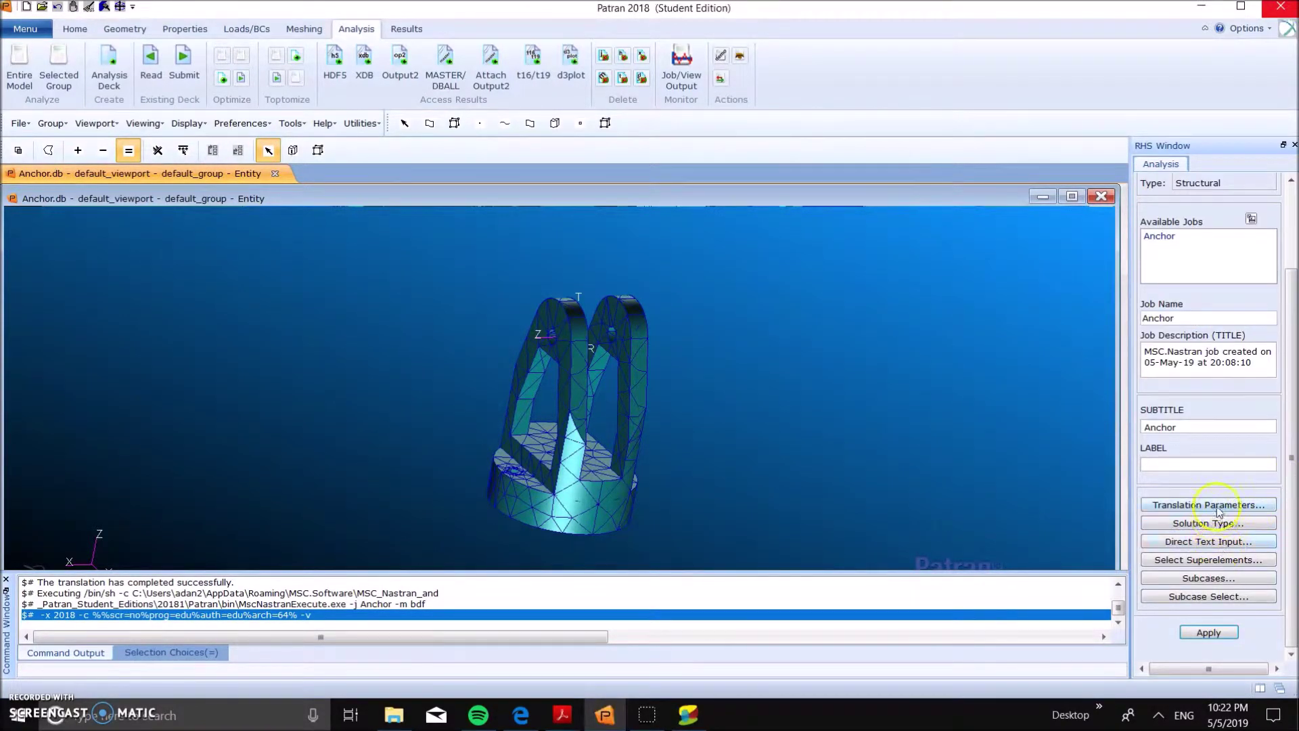
Step: Accept the translation parameters and submit a full run of the entire model, permitting deletion of the conflicting Anchor files
left_click(1220, 505)
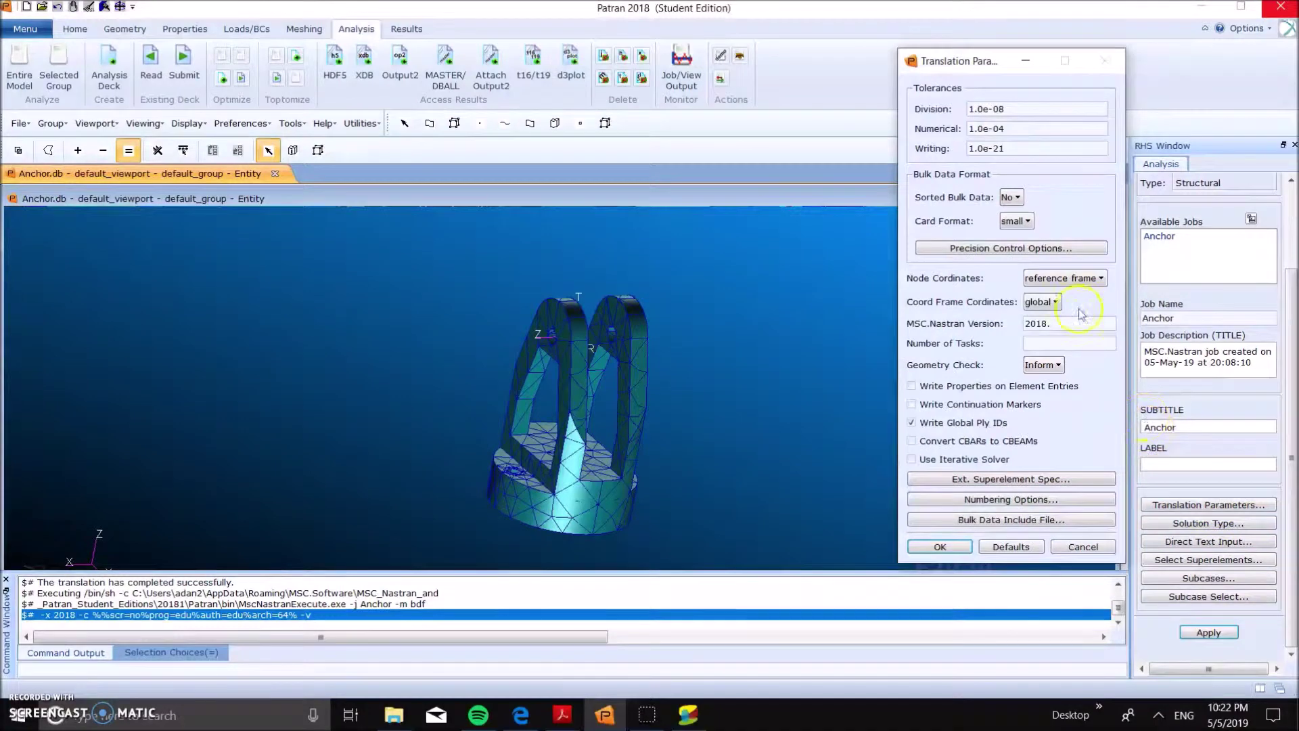
left_click(940, 547)
scroll(1290, 555, "down", 3)
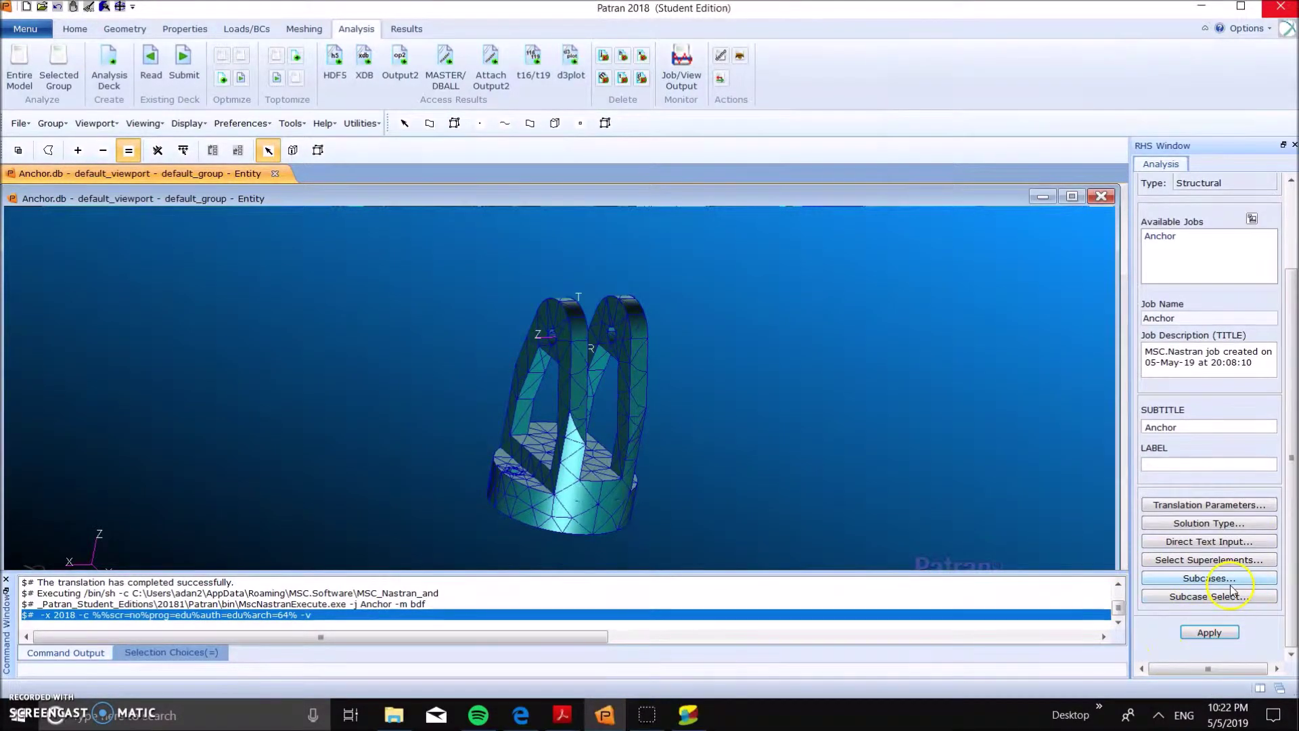
left_click(1208, 633)
left_click(536, 414)
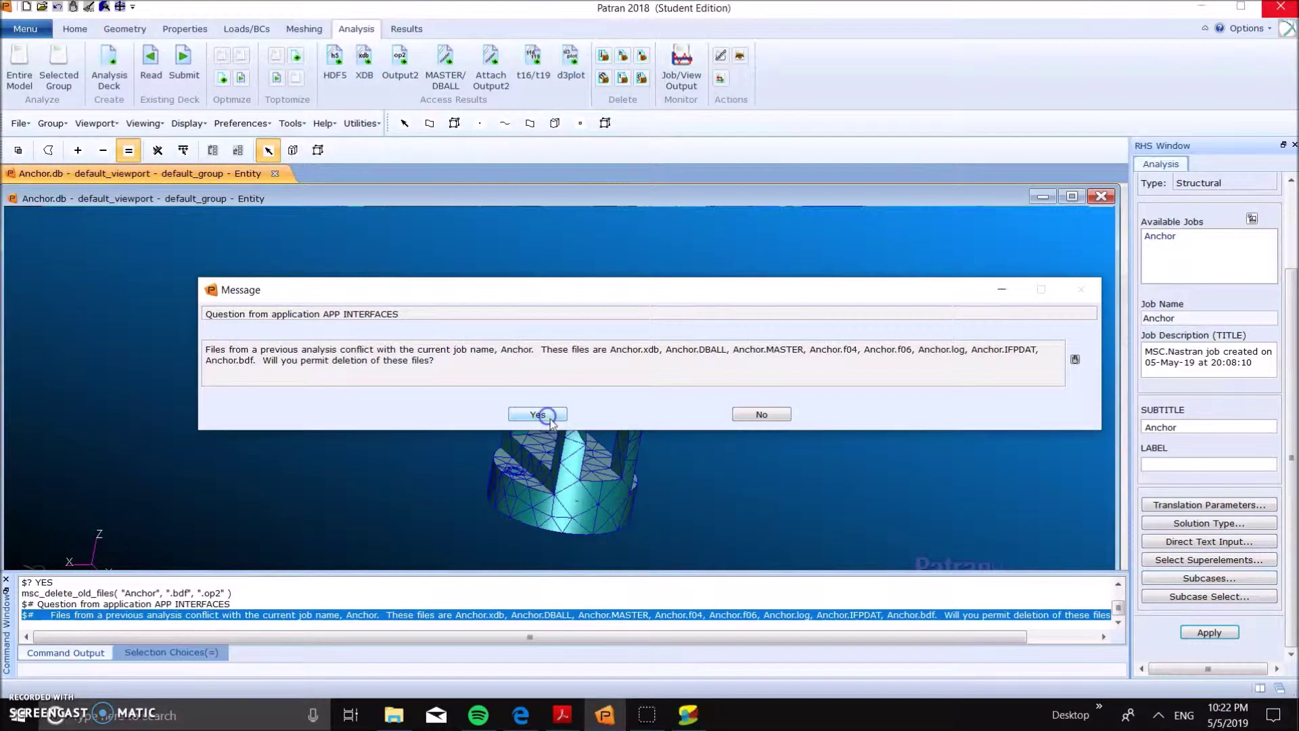
left_click(538, 415)
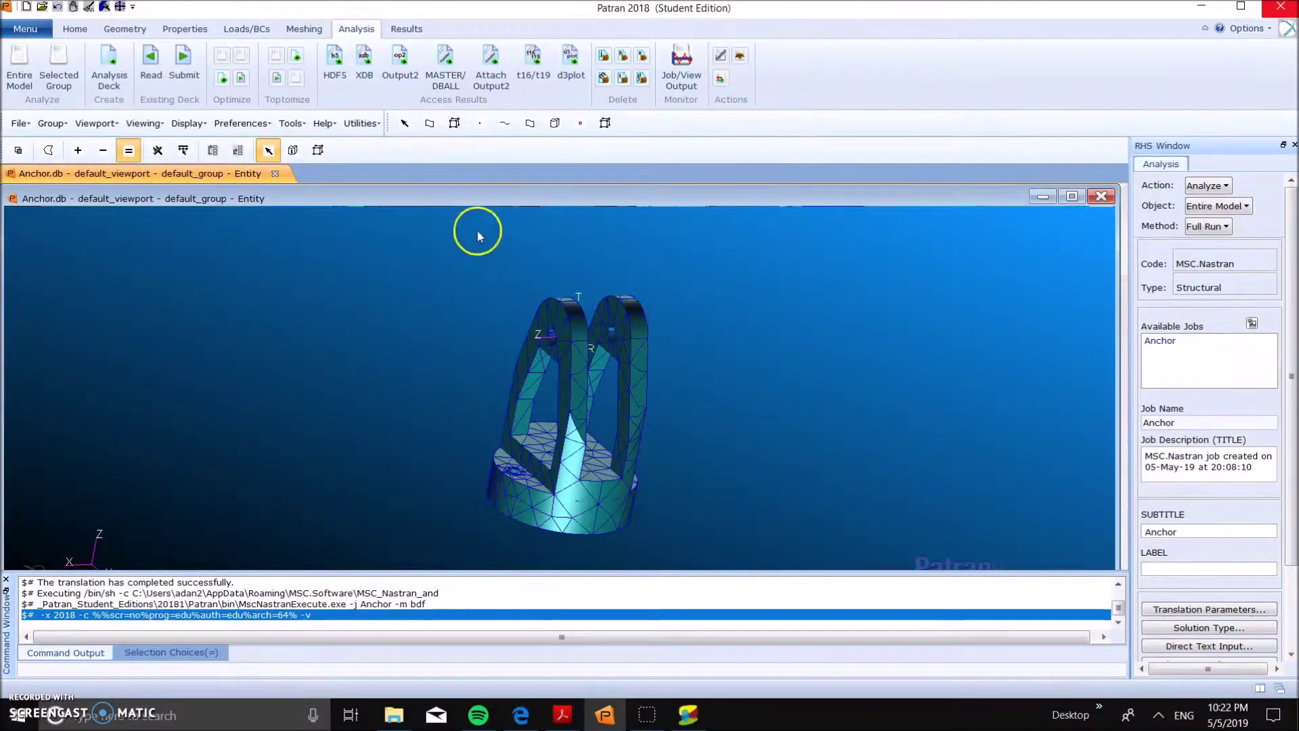
Step: Attach the XDB result entities to the Anchor job from the results file anchor.xdb
left_click(366, 62)
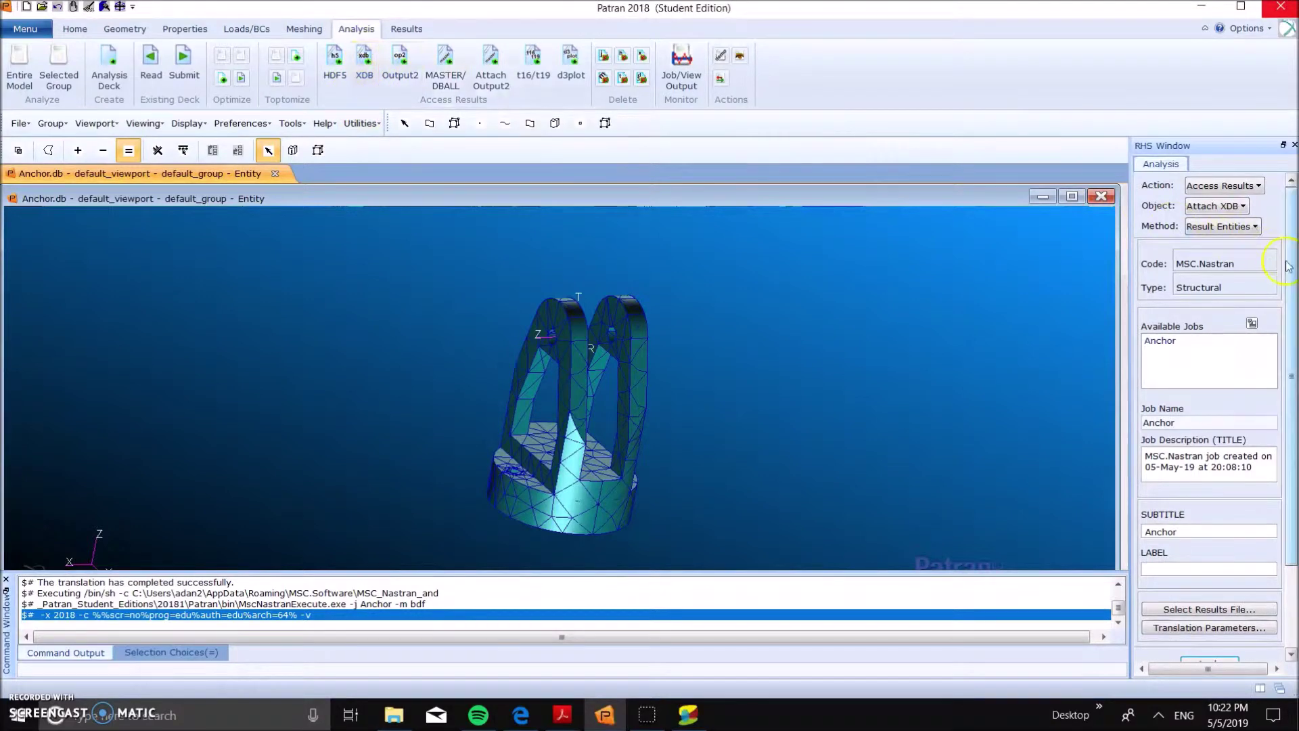
scroll(1292, 333, "down", 3)
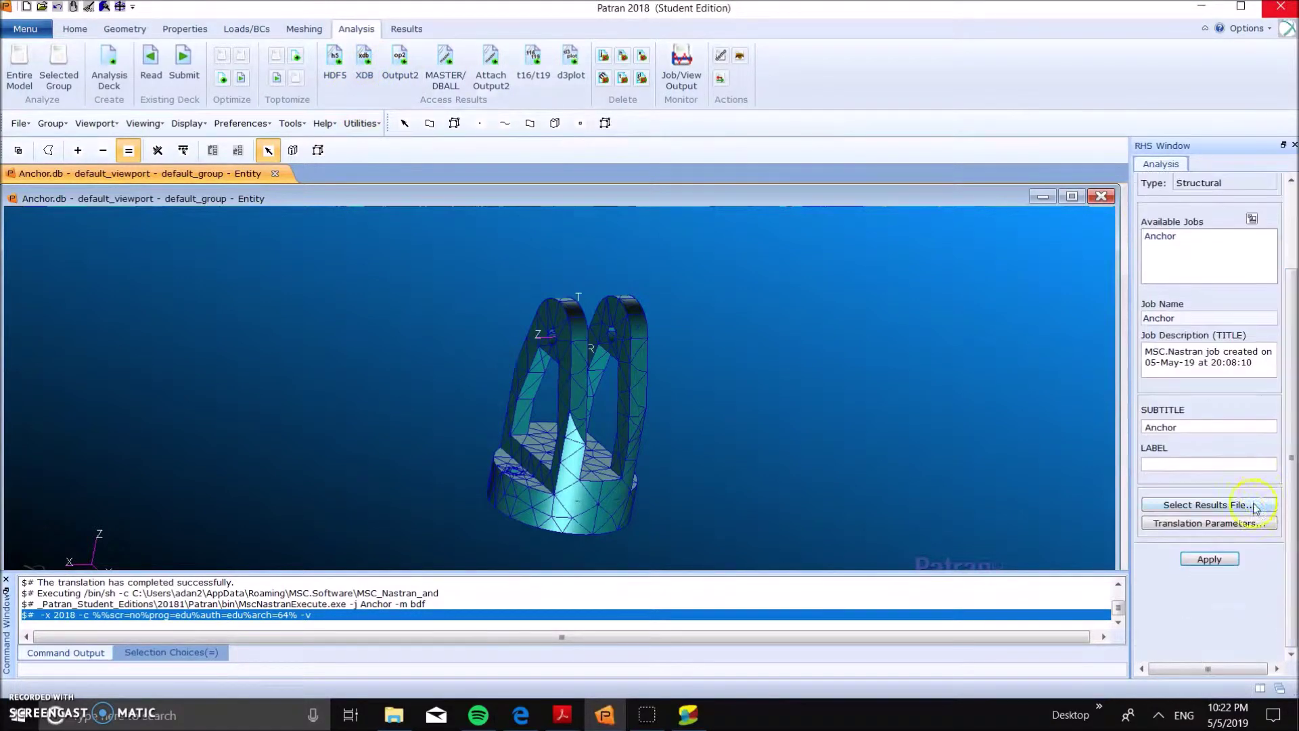
left_click(1237, 507)
left_click(967, 135)
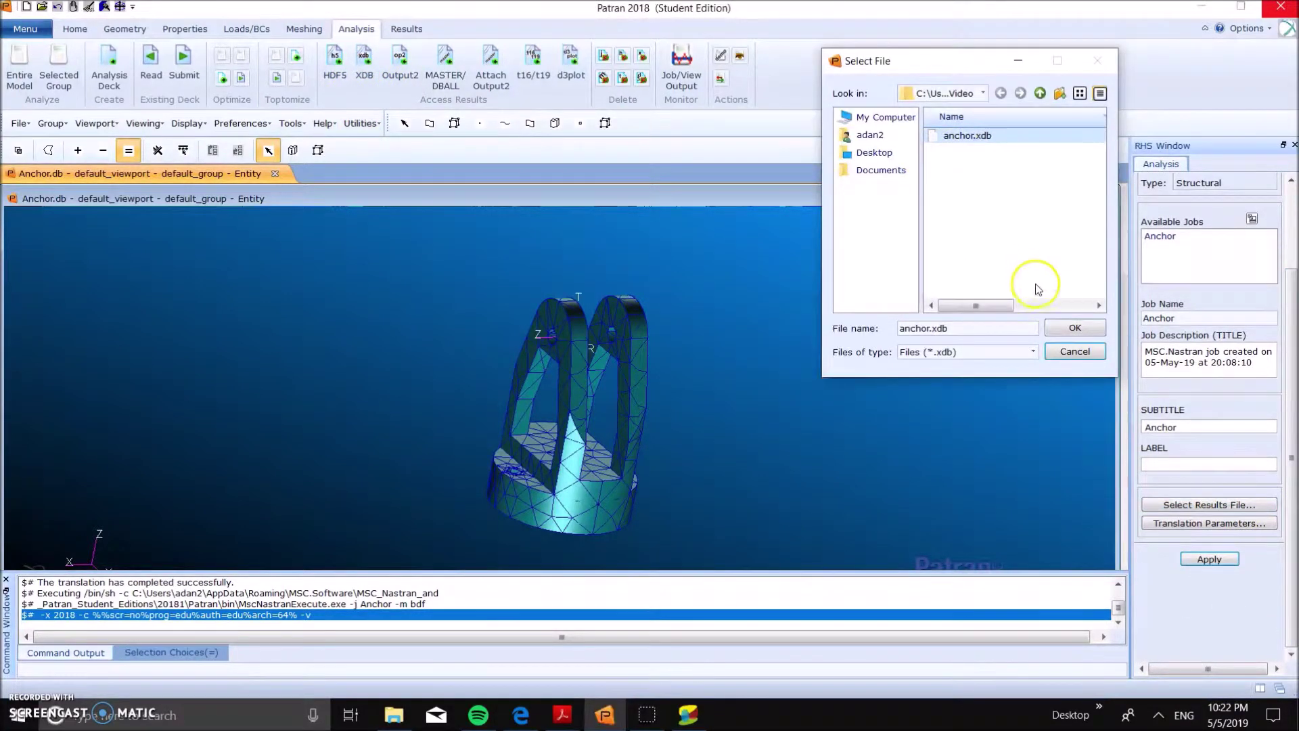
left_click(1061, 329)
scroll(1286, 264, "up", 3)
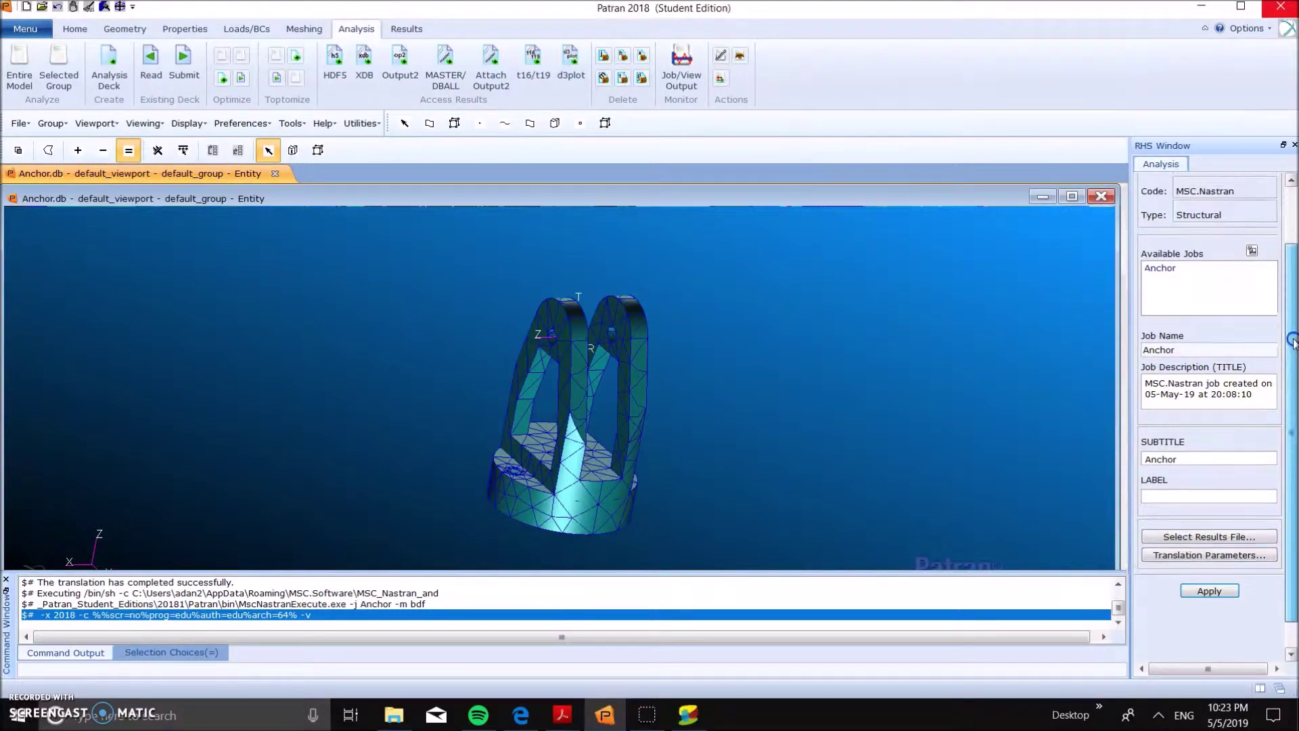
scroll(1286, 263, "down", 3)
left_click(1217, 560)
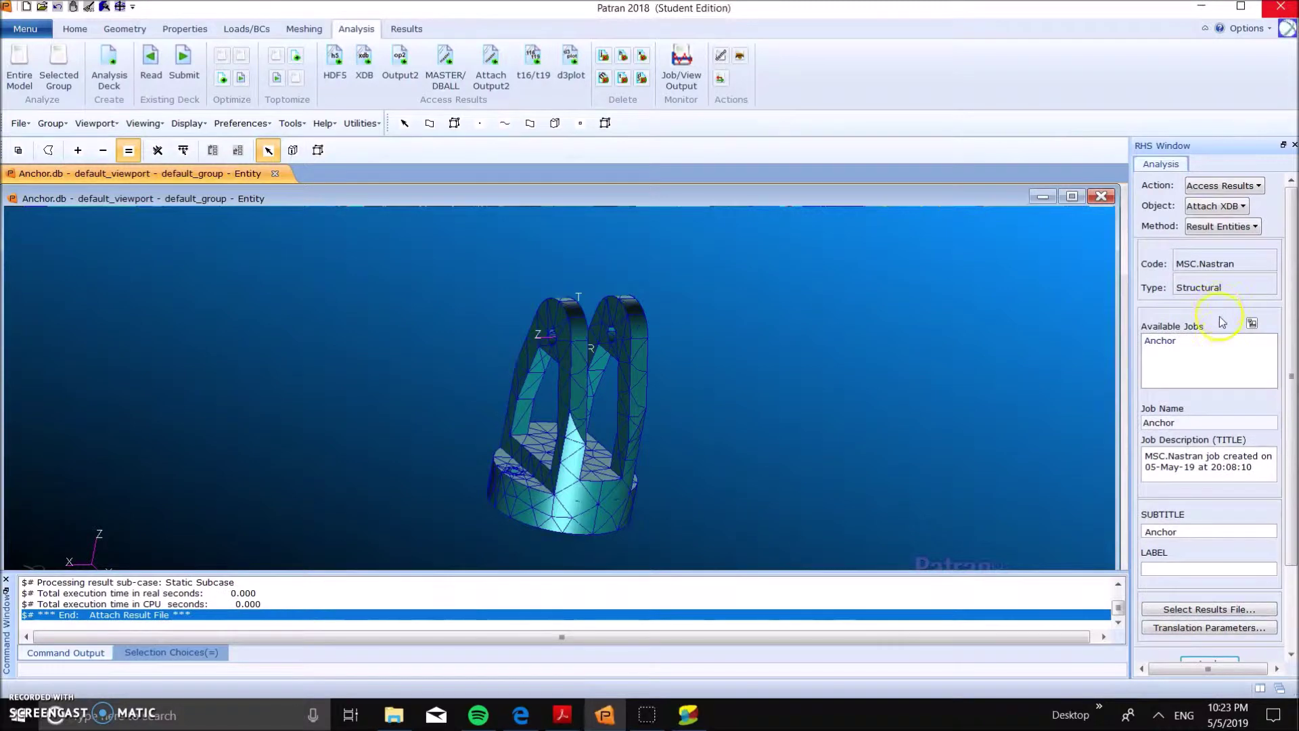
left_click(1199, 346)
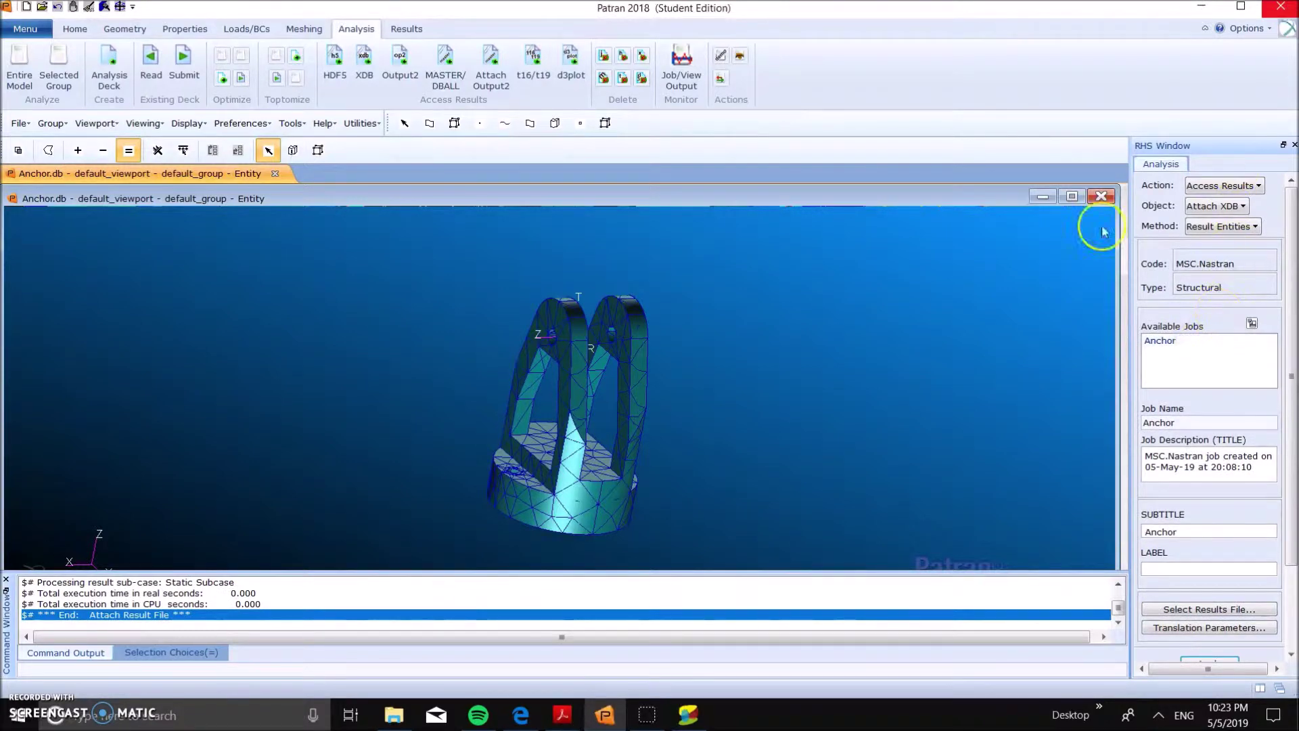
Step: Create a deformation plot of Displacements, Translational for the Default static subcase and inspect the deformed shape
left_click(408, 28)
left_click(1224, 205)
left_click(1224, 205)
left_click(1225, 204)
left_click(1243, 238)
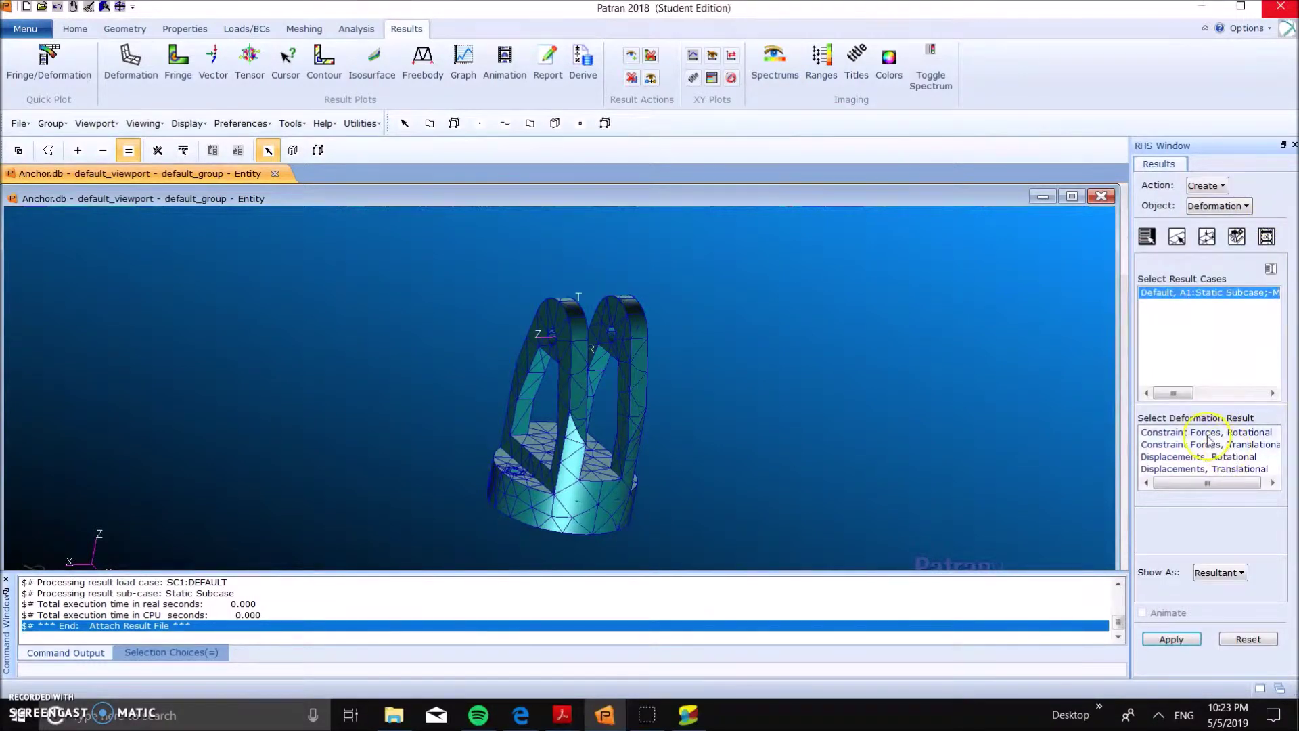
left_click(1223, 468)
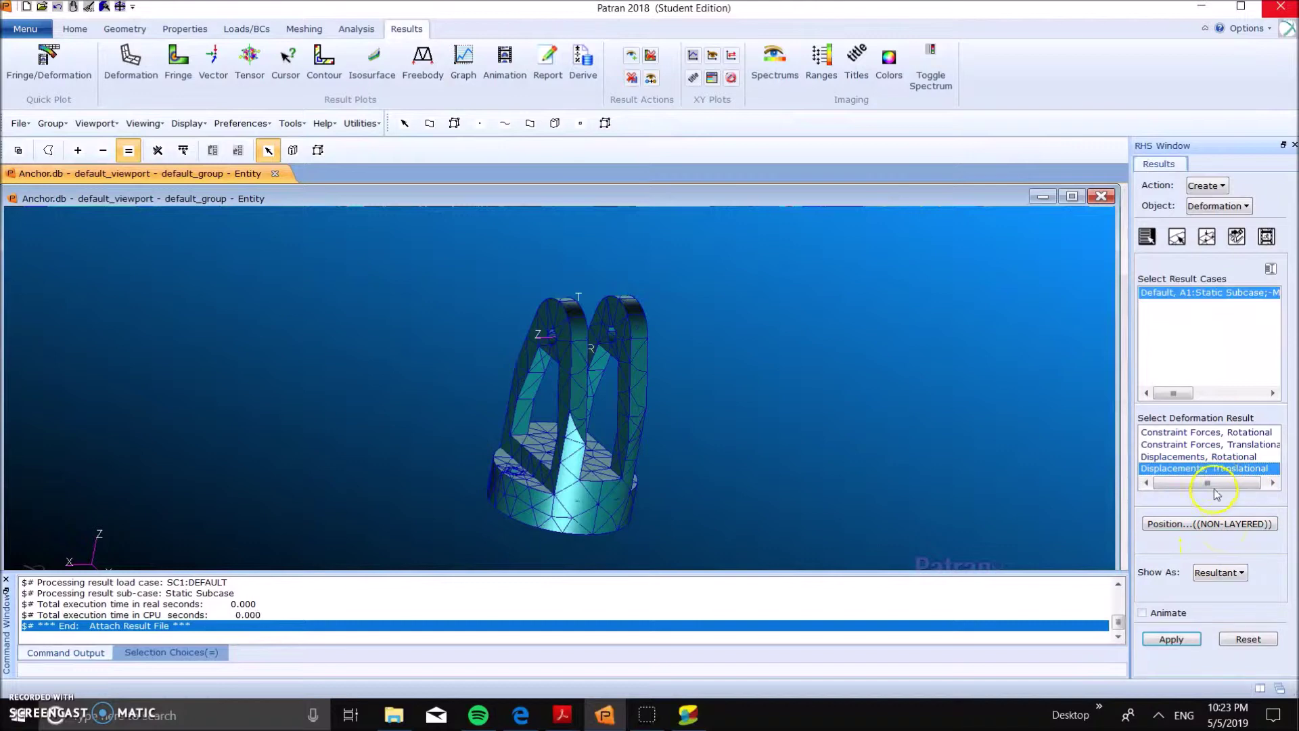
left_click(1171, 639)
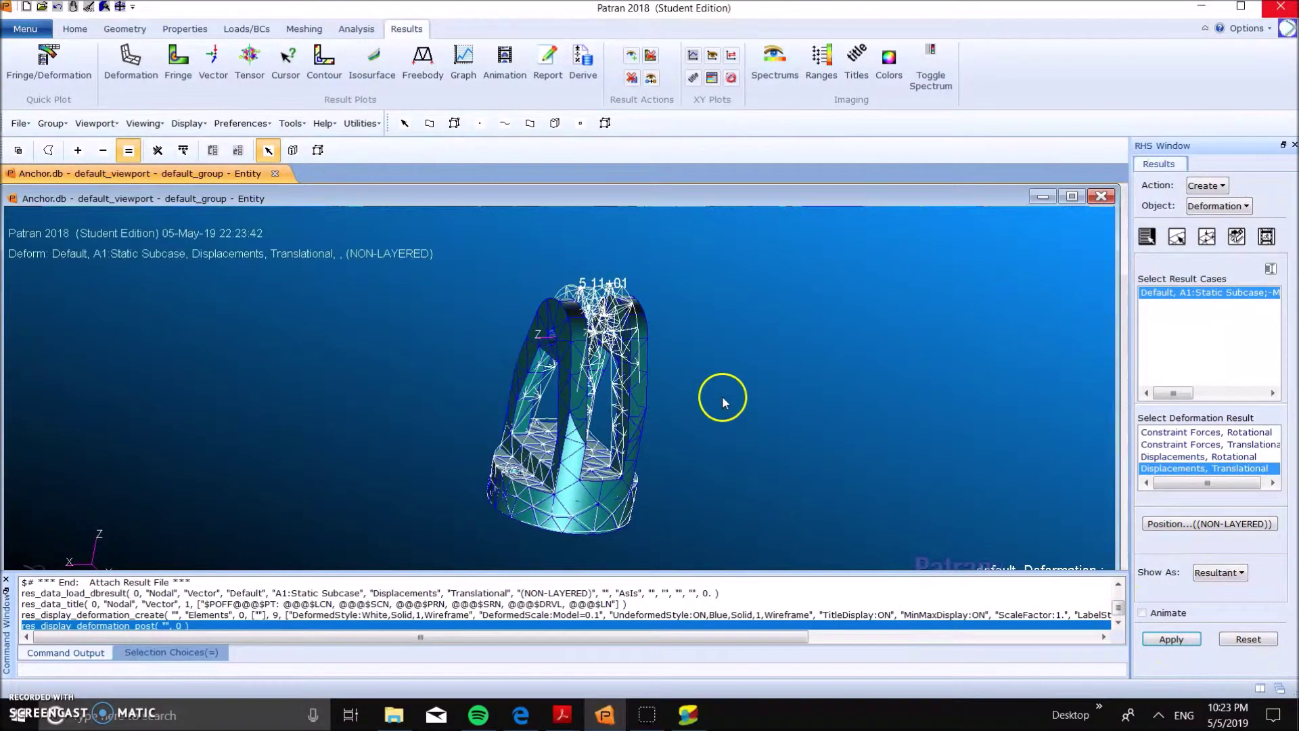
middle_click_drag(662, 421, 619, 399)
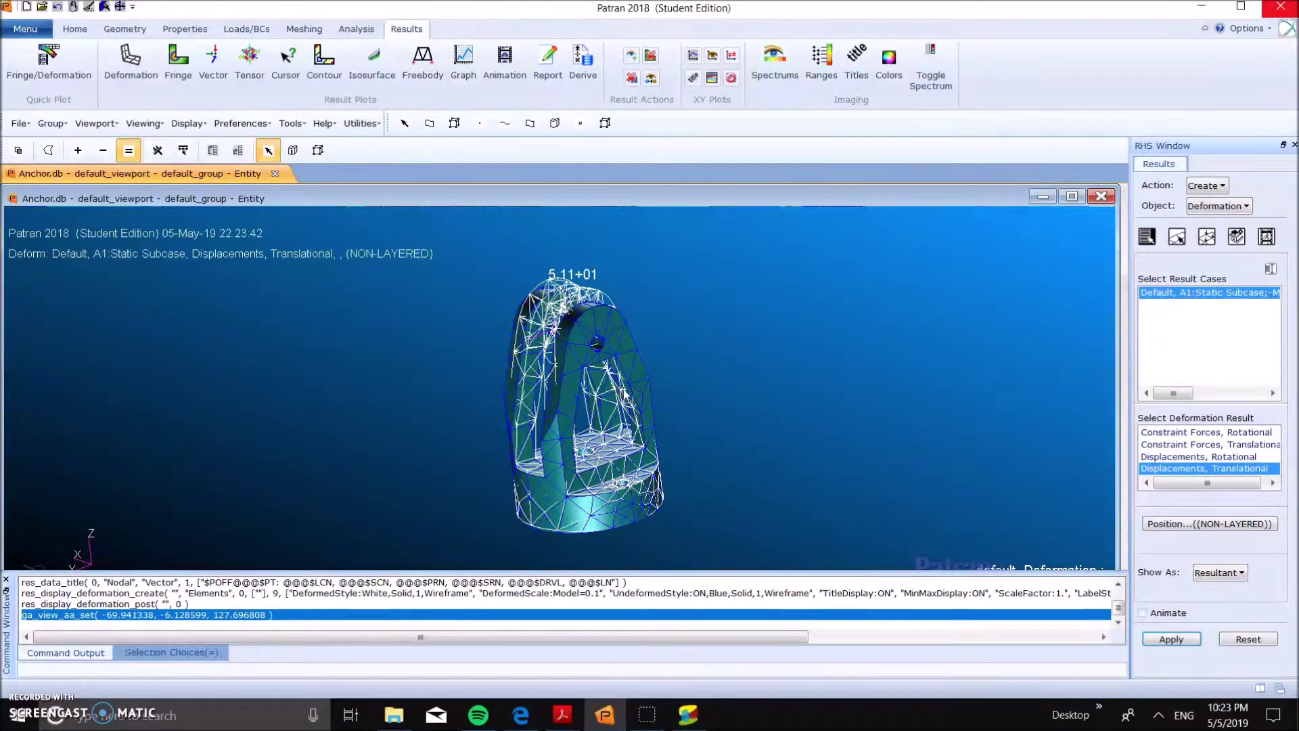
Step: Turn off Show Undeformed in the deformation plot's display attributes, keeping the deformed shape's render style as Wireframe
left_click(75, 28)
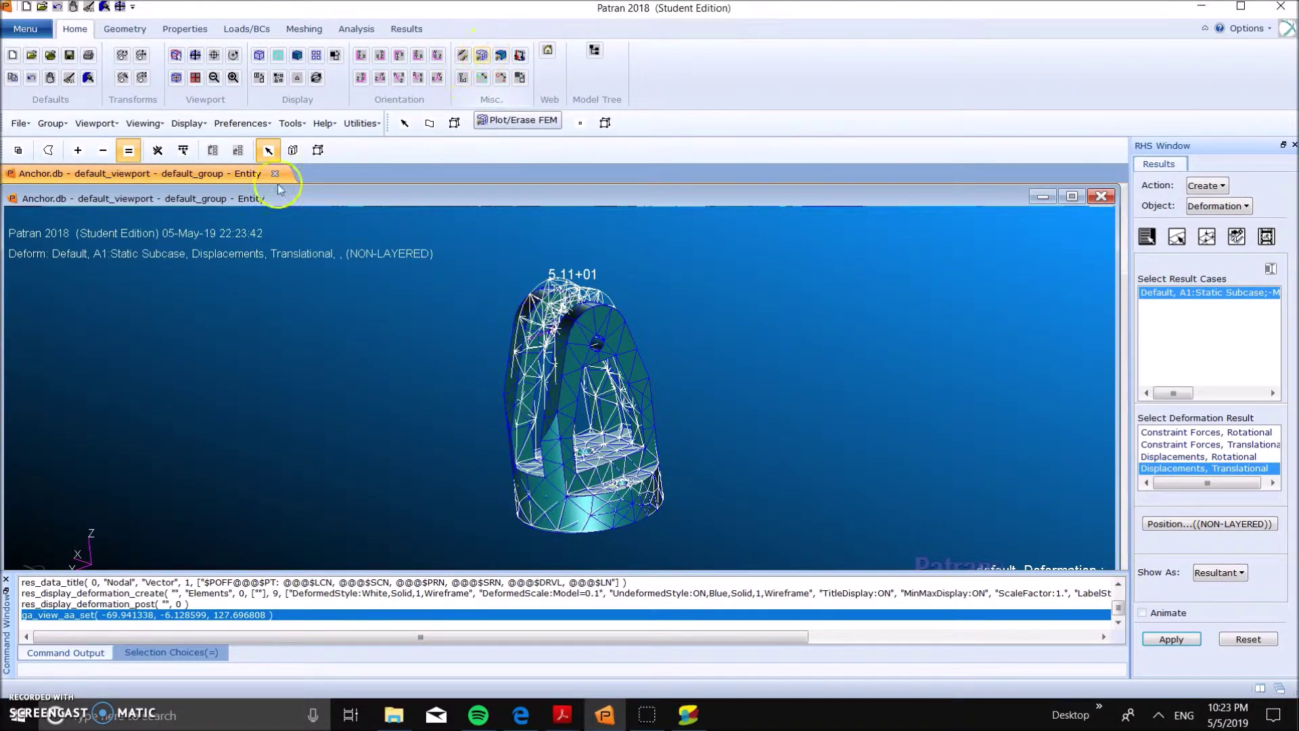
left_click(1206, 238)
left_click(1242, 316)
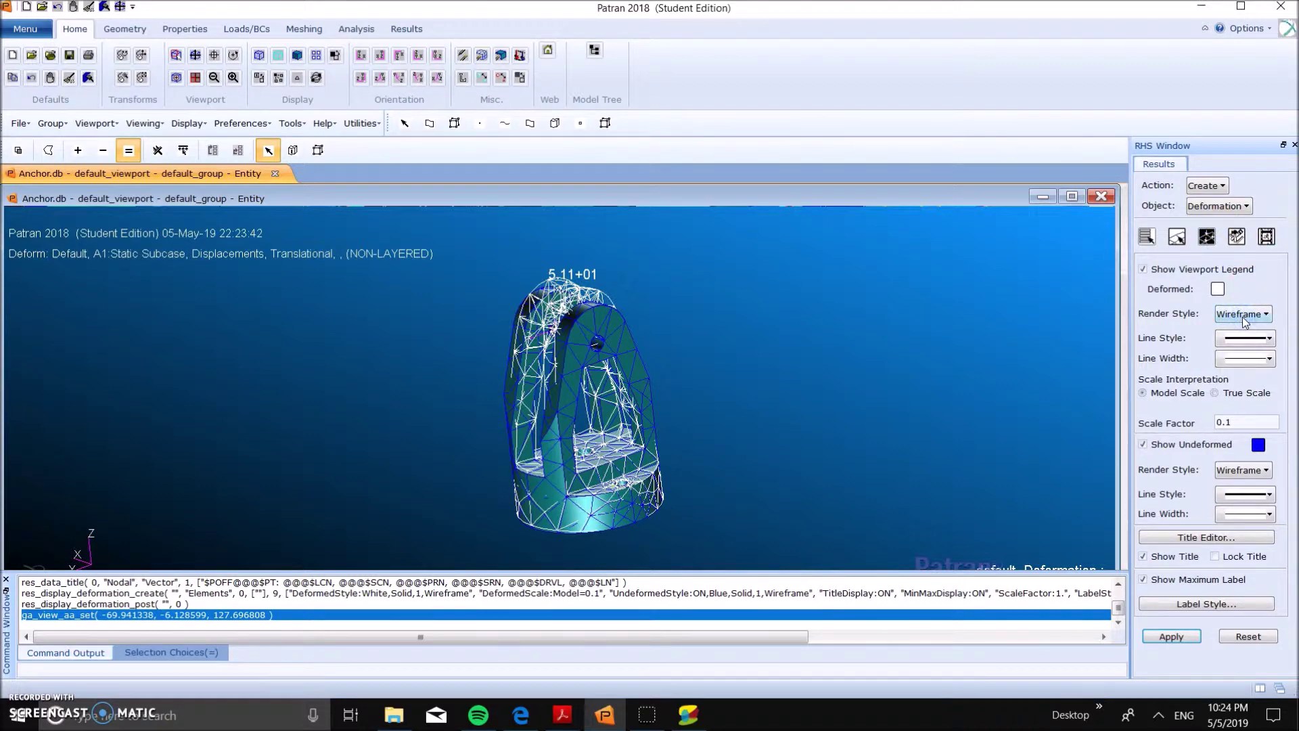
left_click(1257, 387)
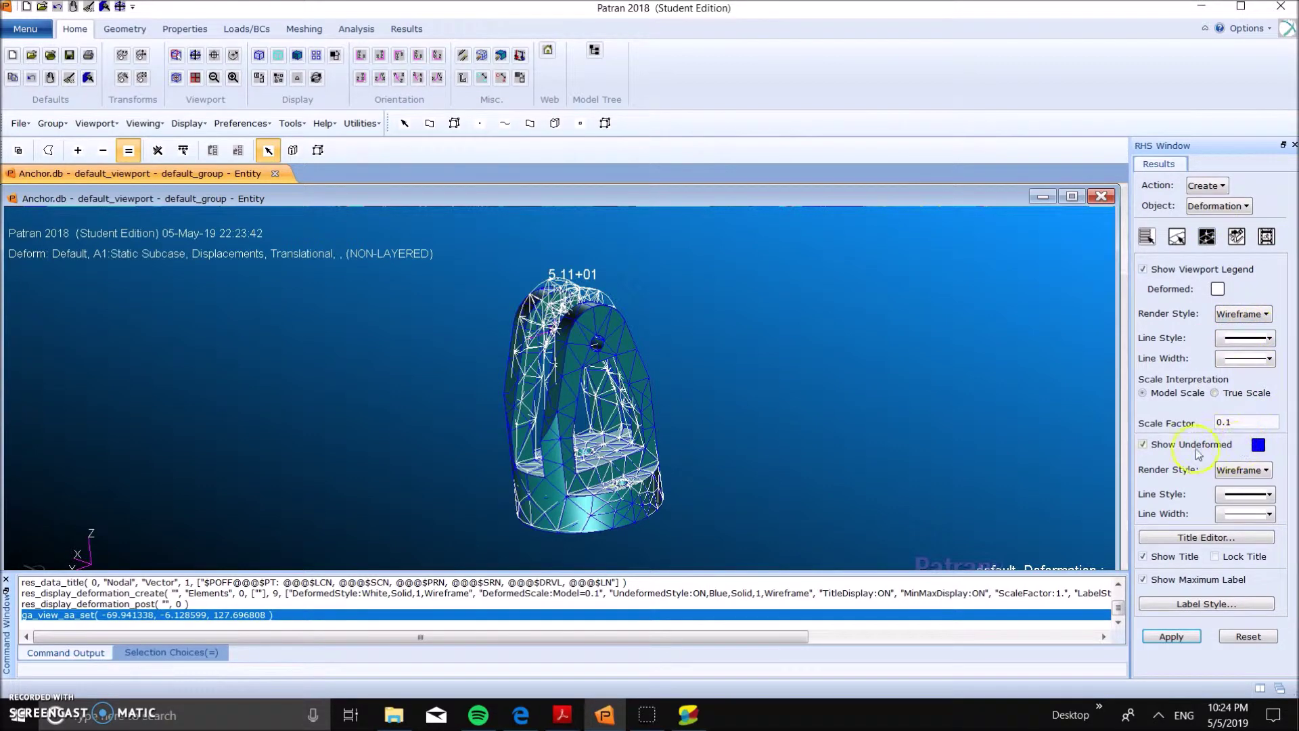
left_click(1142, 445)
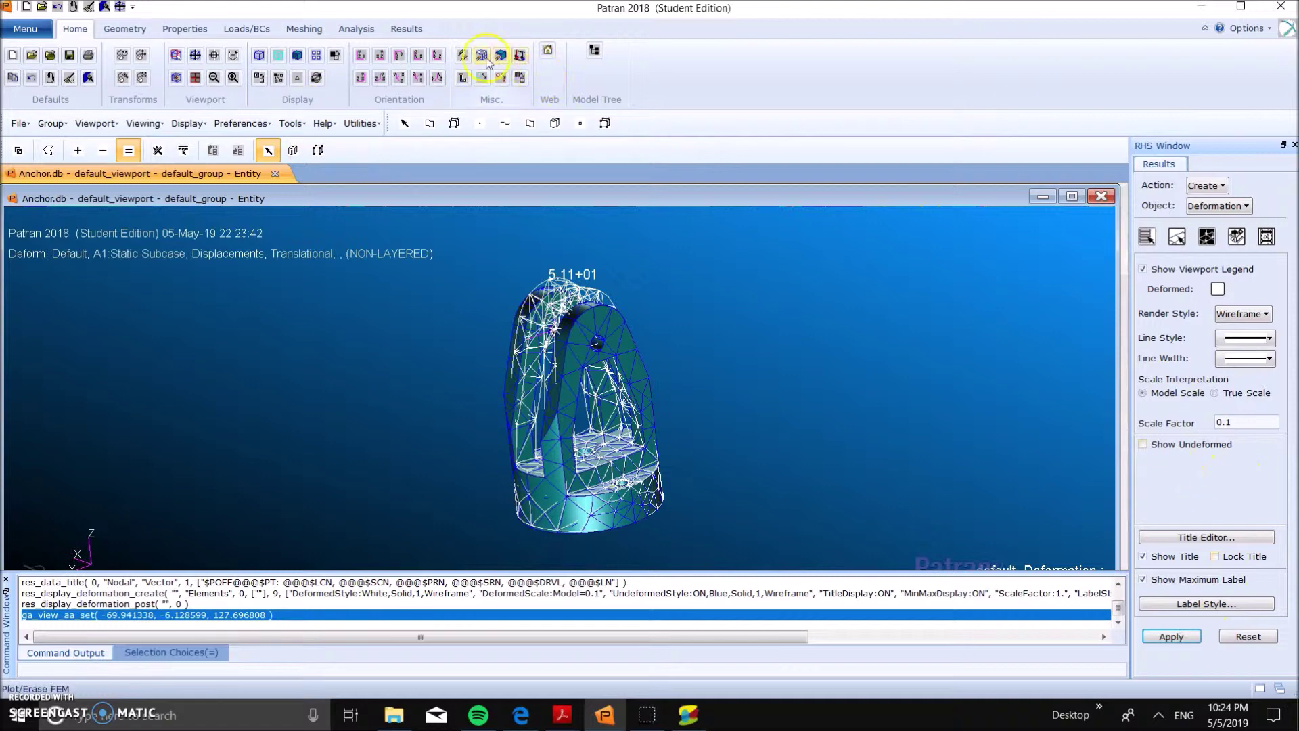
Step: Erase all posted geometry from the viewport and apply the deformation plot with its new display attributes
left_click(464, 55)
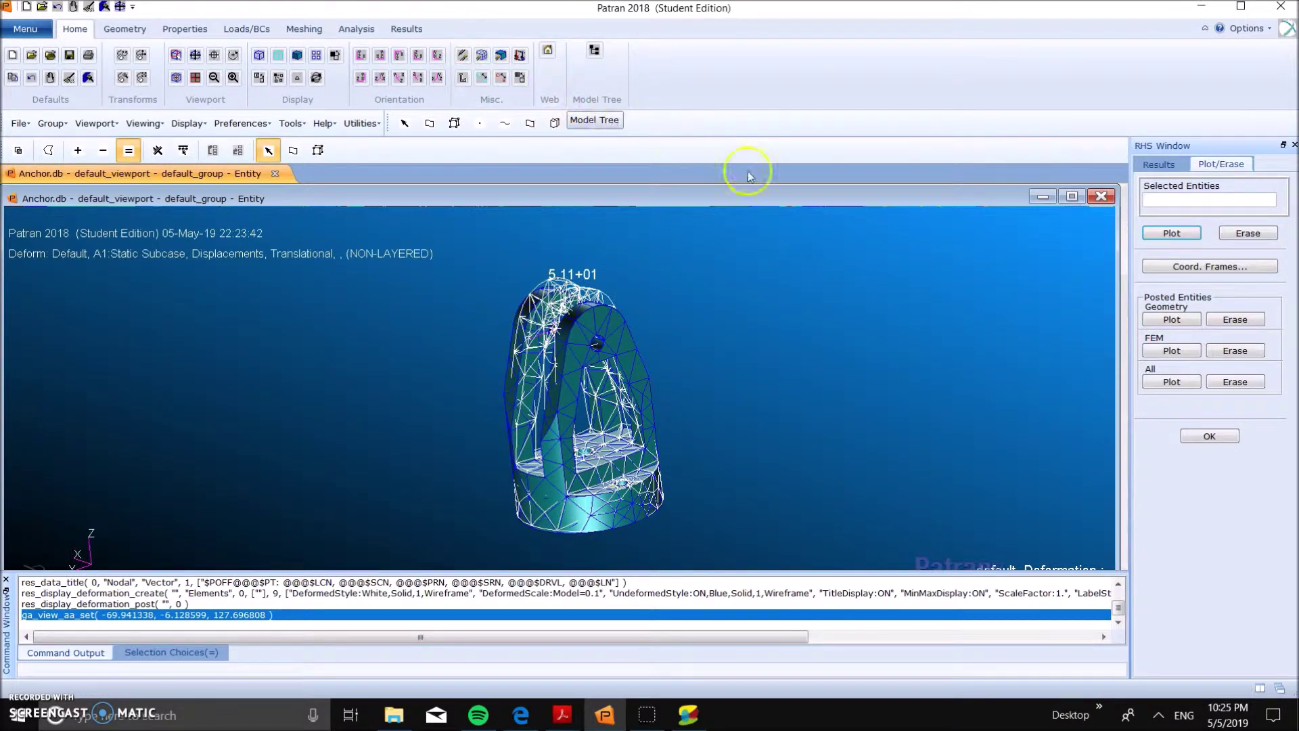
left_click(1234, 319)
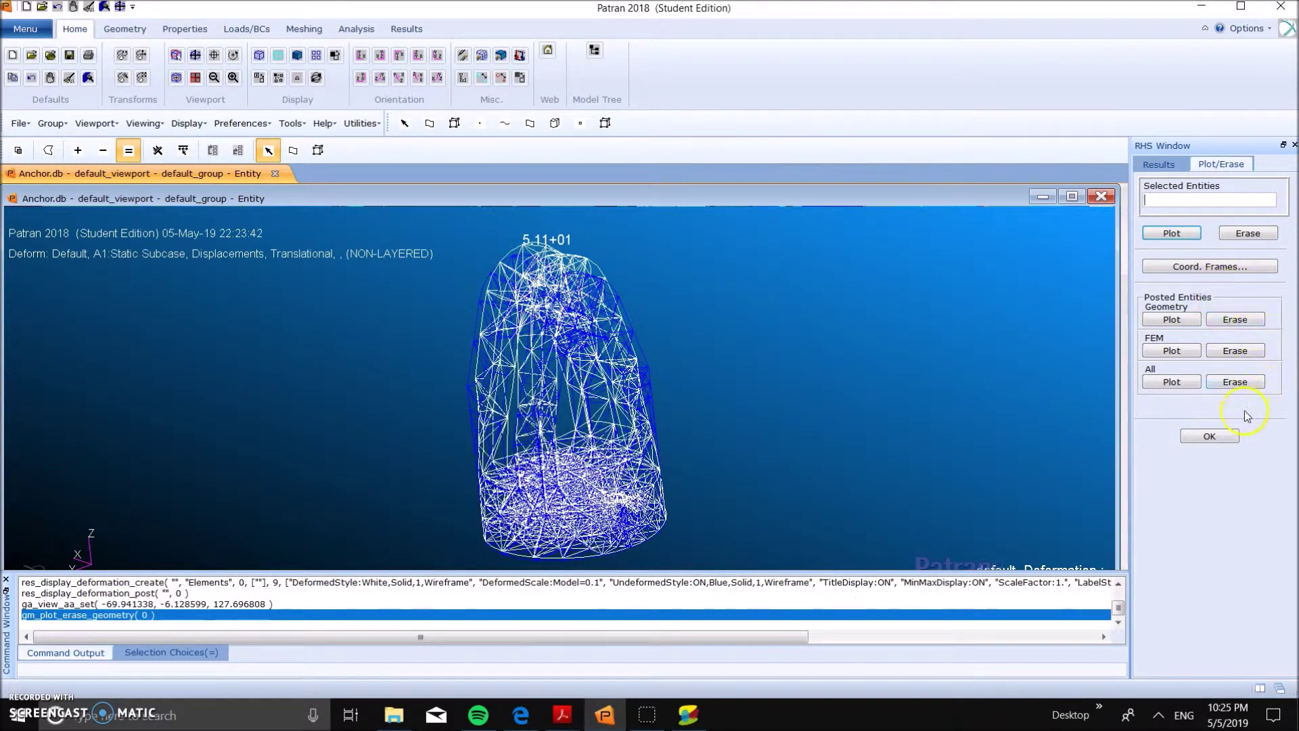
left_click(1211, 437)
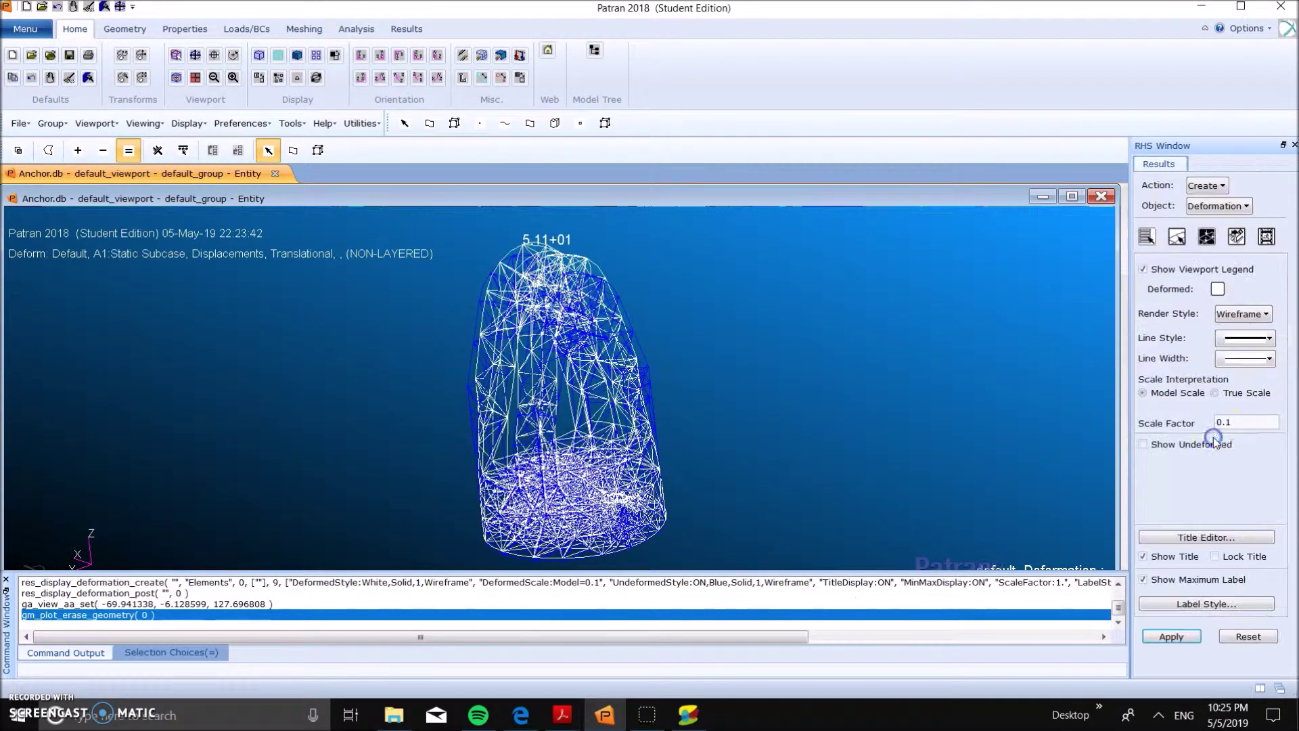
left_click(1165, 636)
middle_click_drag(843, 458, 749, 411)
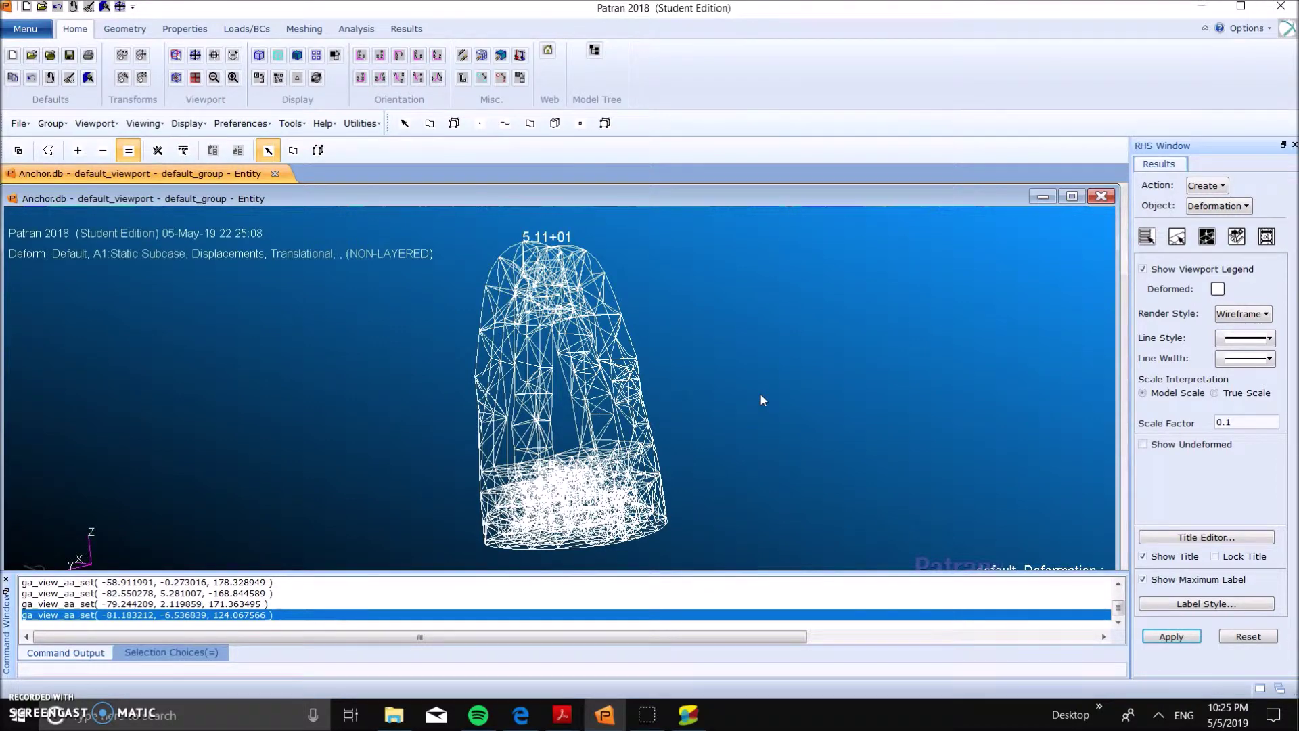
Step: Set up a fringe plot for the Default static subcase using the Stress Tensor result with the von Mises quantity
left_click(1207, 185)
left_click(1211, 202)
left_click(1218, 206)
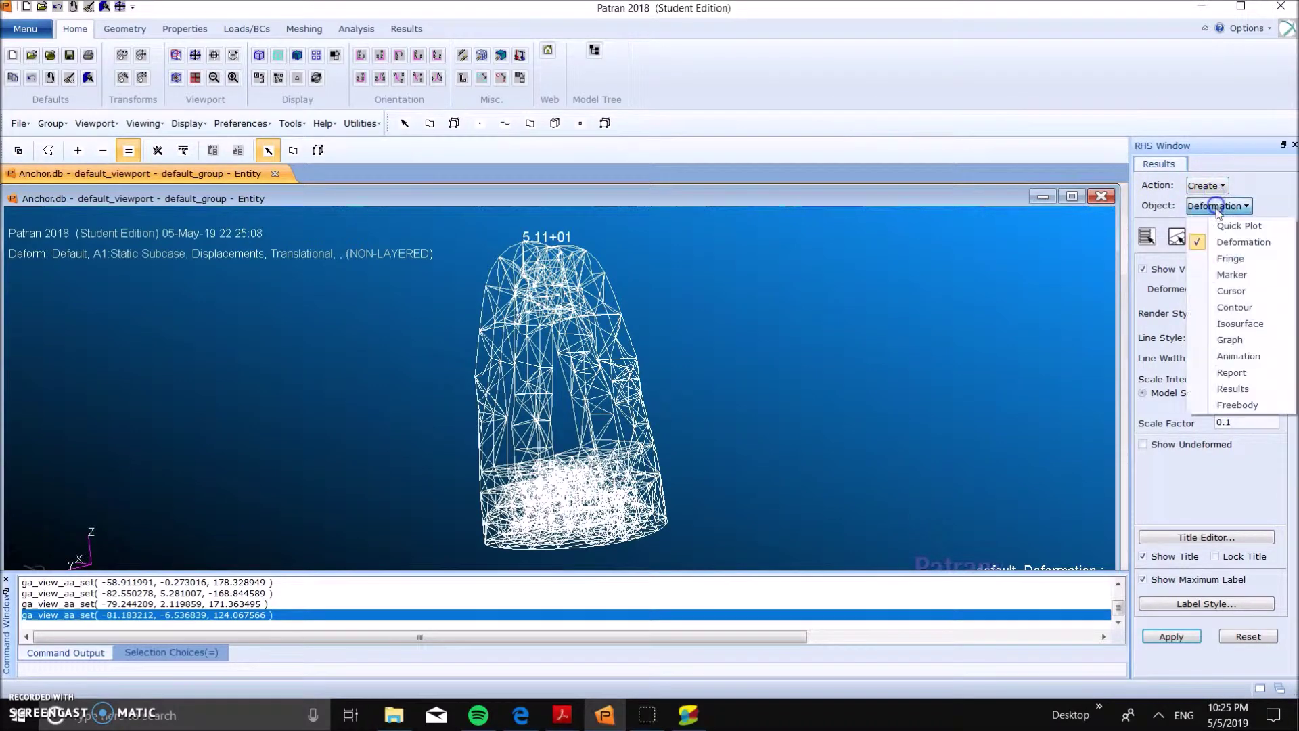
left_click(1220, 260)
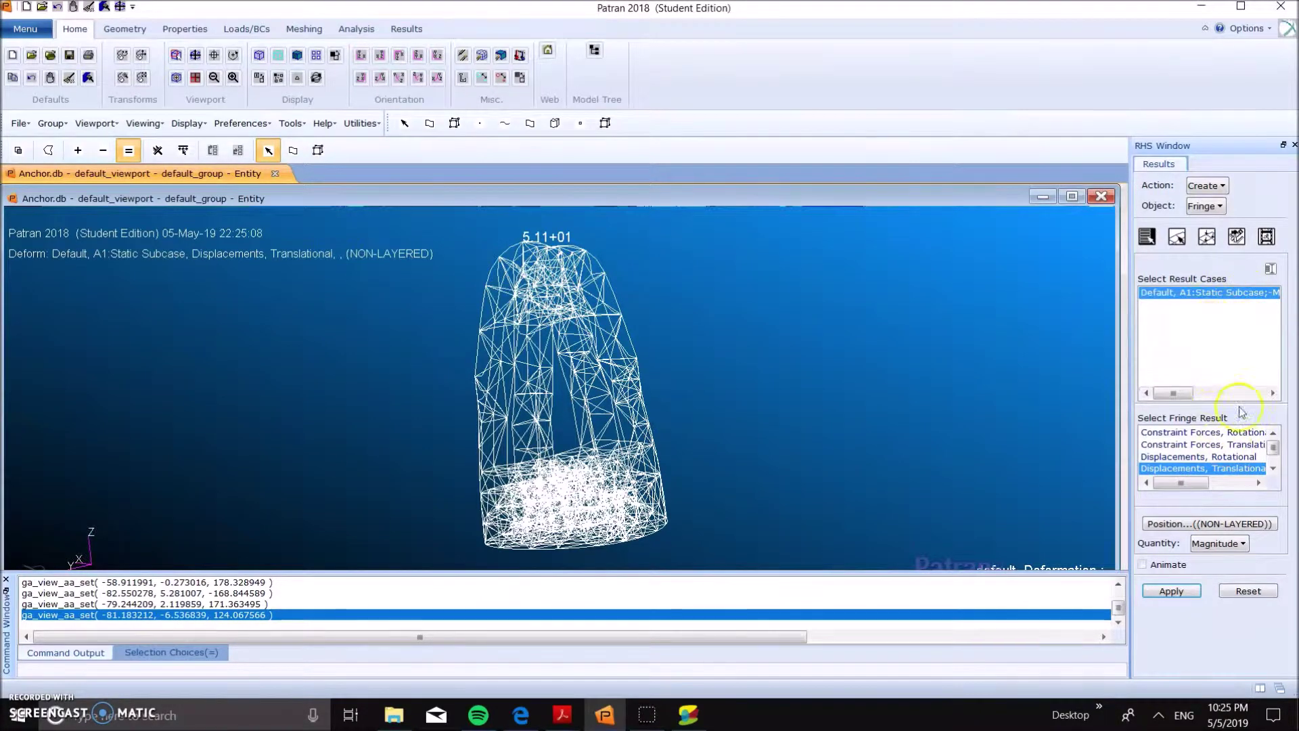
scroll(1217, 465, "down", 5)
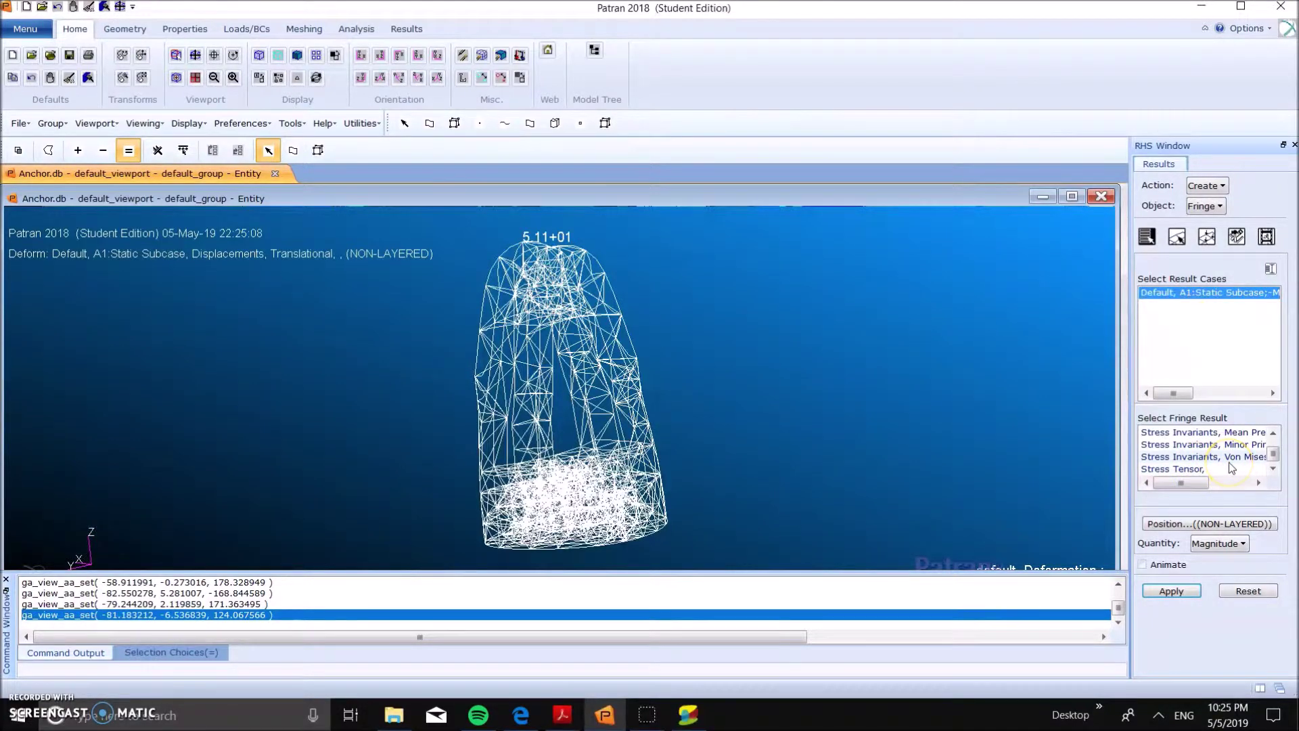
left_click(1192, 472)
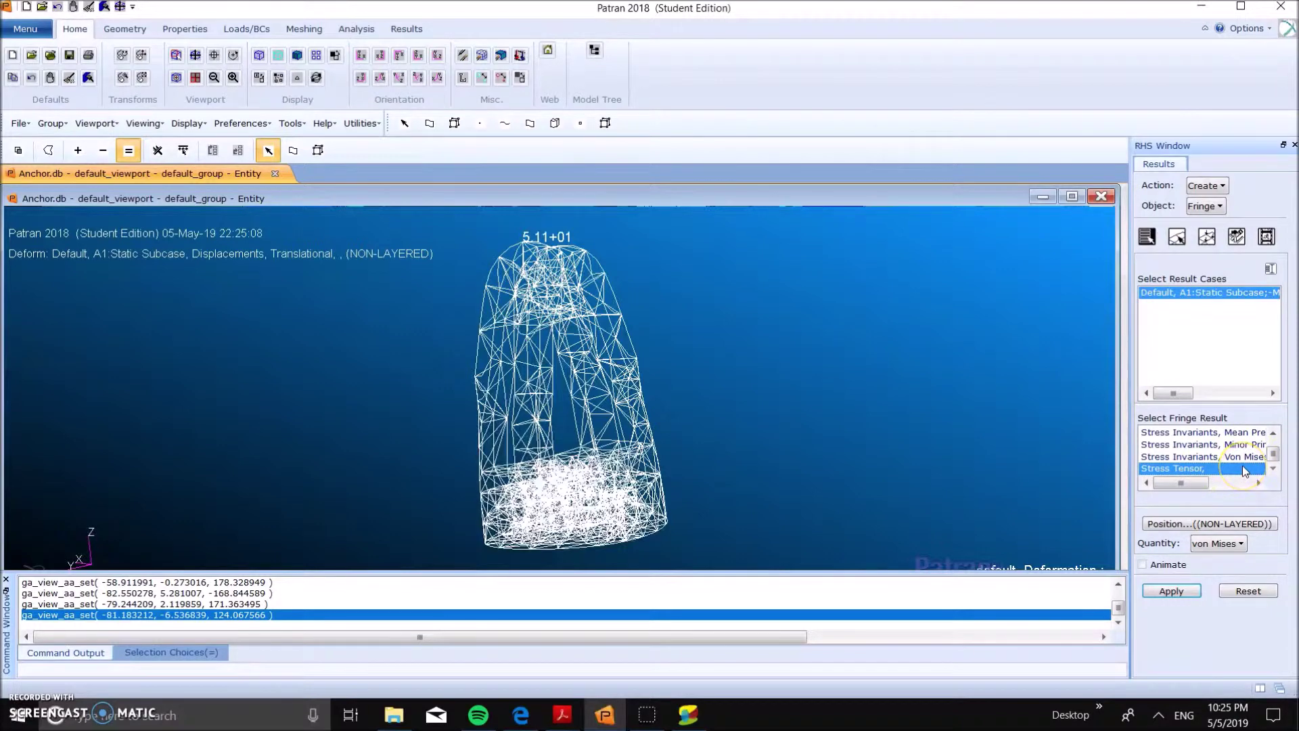
Step: Set the fringe edges display to Element Edges, apply the von Mises fringe plot and view it on the deformed anchor
left_click(1242, 275)
left_click(1210, 240)
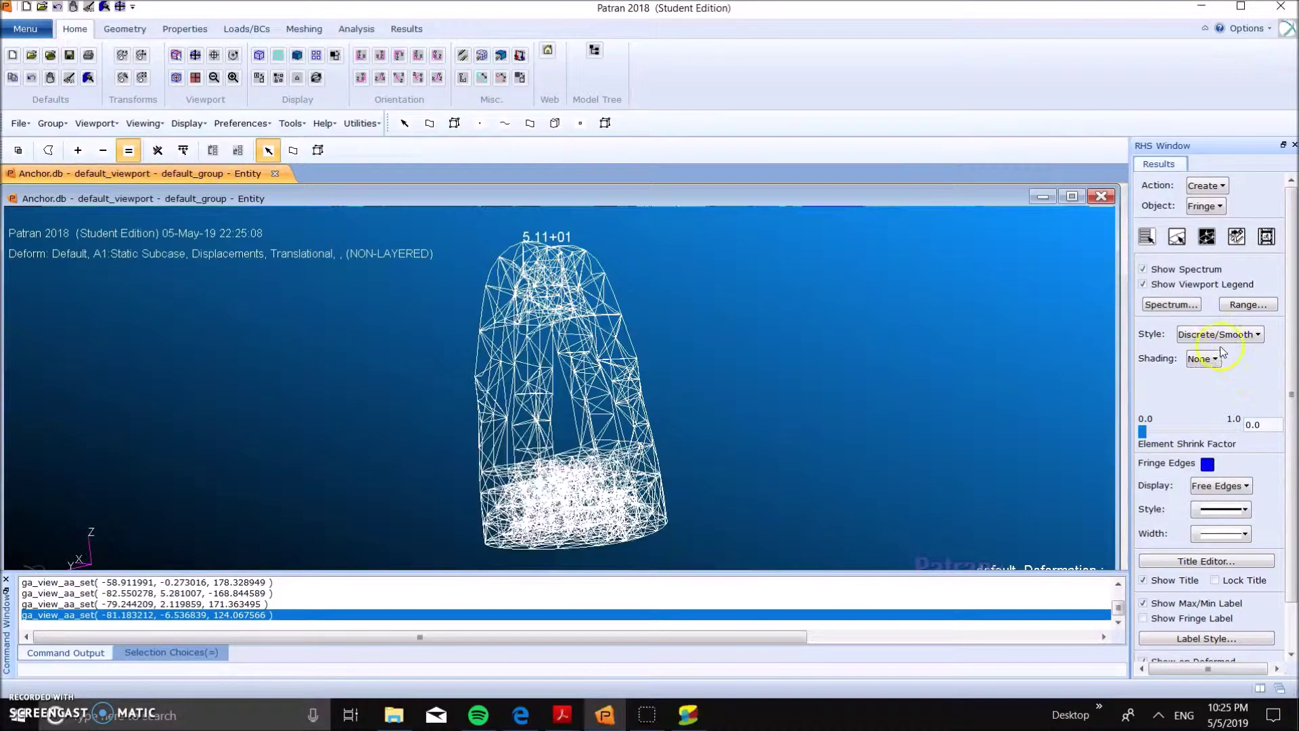
left_click(1236, 452)
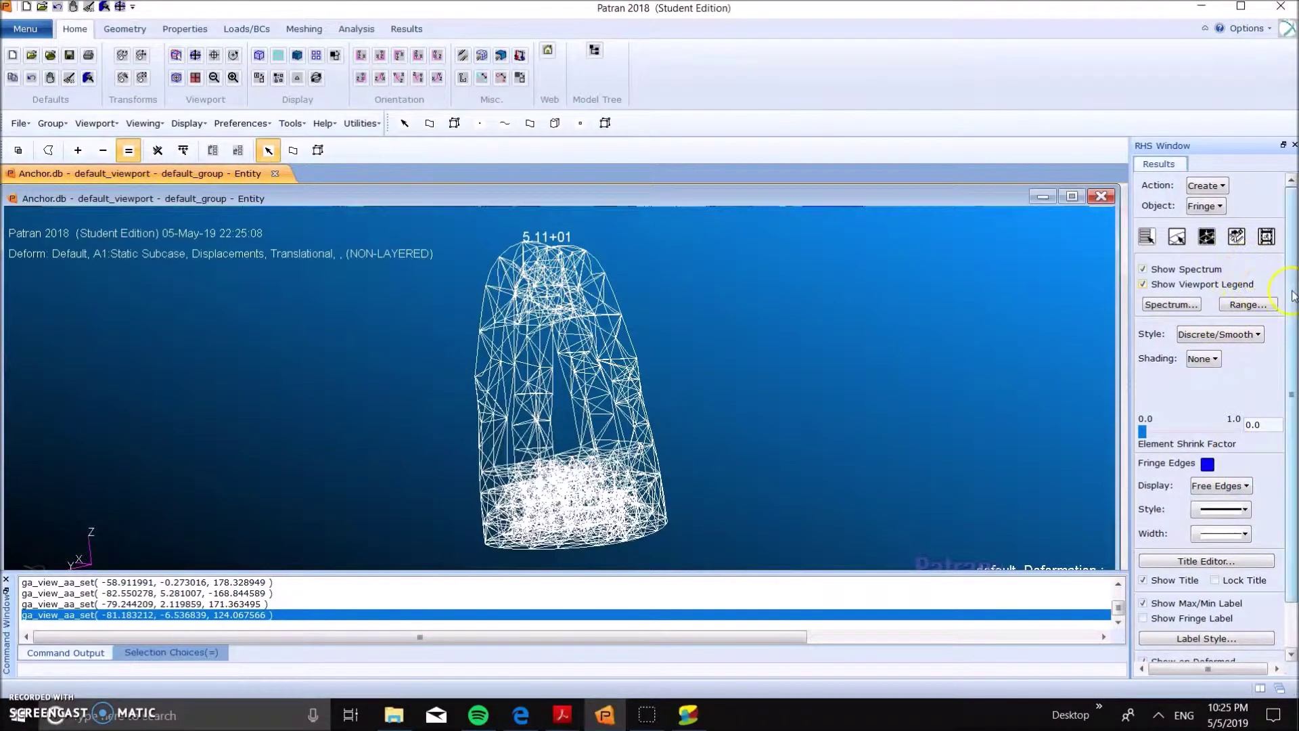
left_click_drag(1286, 267, 1288, 303)
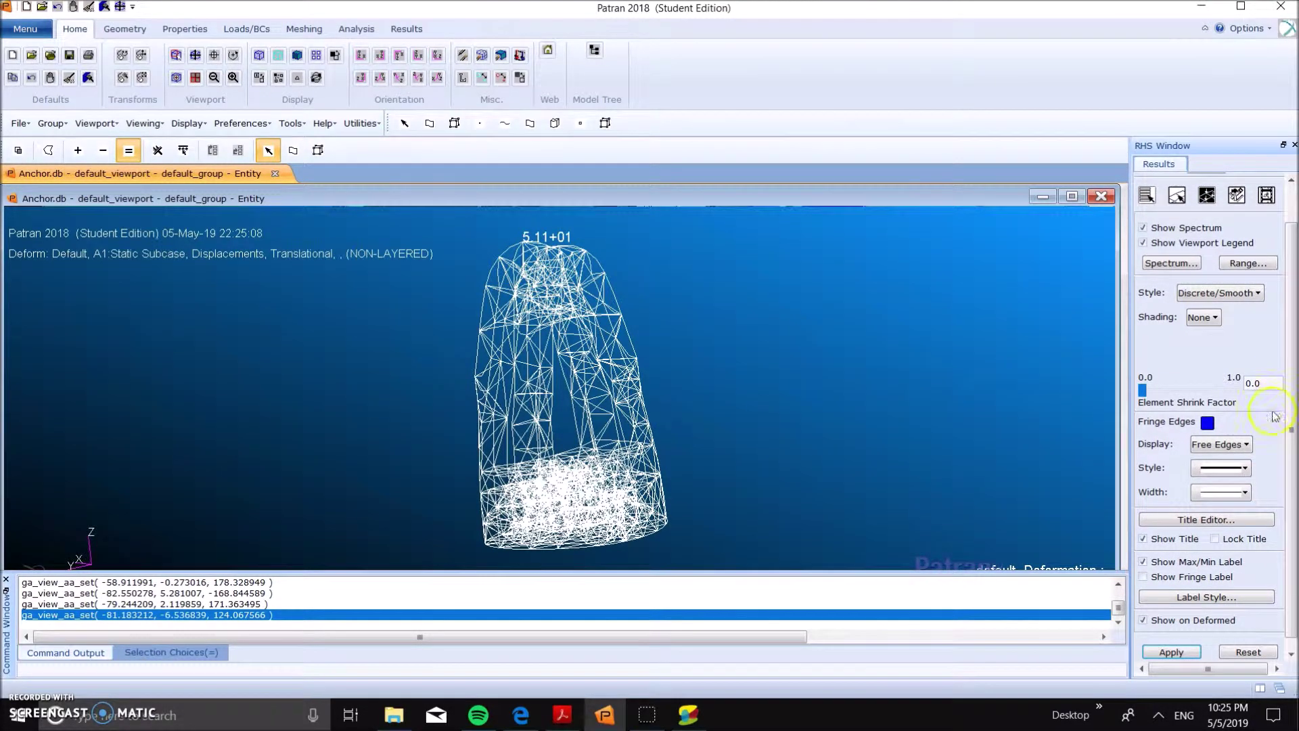
left_click(1220, 447)
left_click(1217, 481)
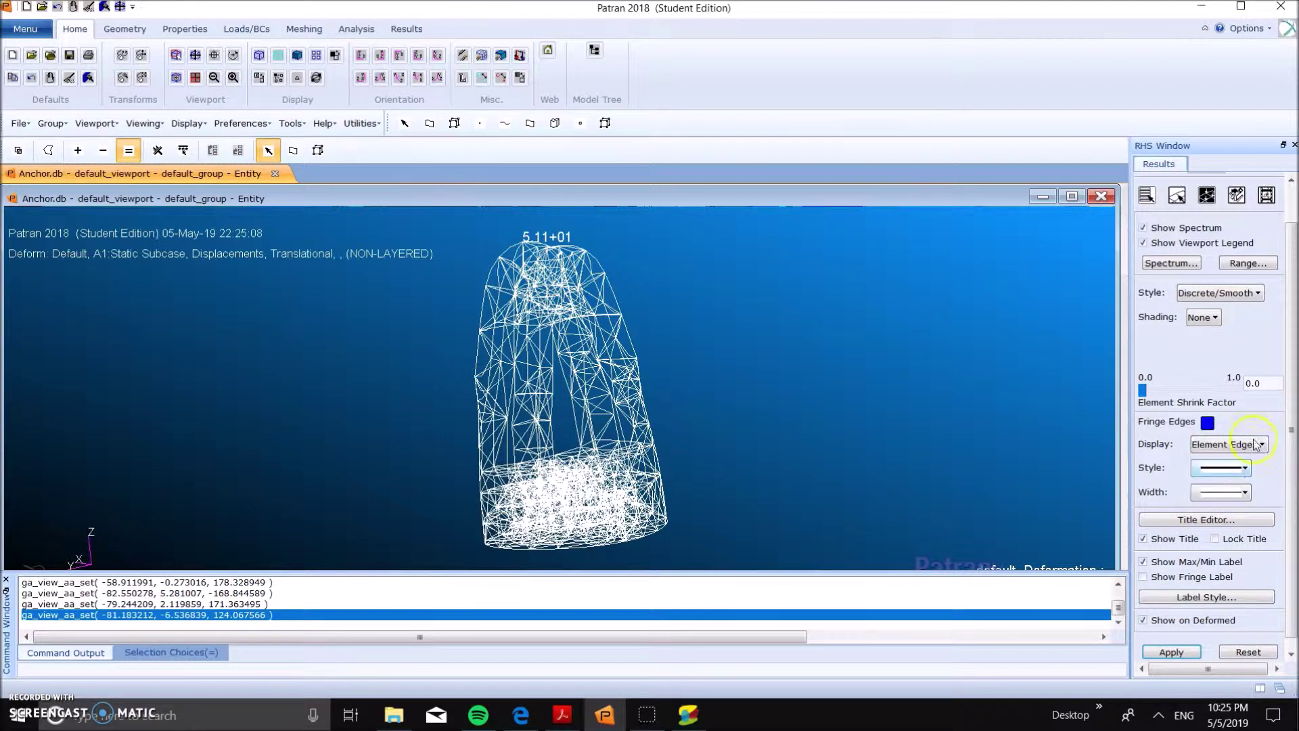
left_click_drag(1290, 414, 1291, 425)
left_click(1173, 641)
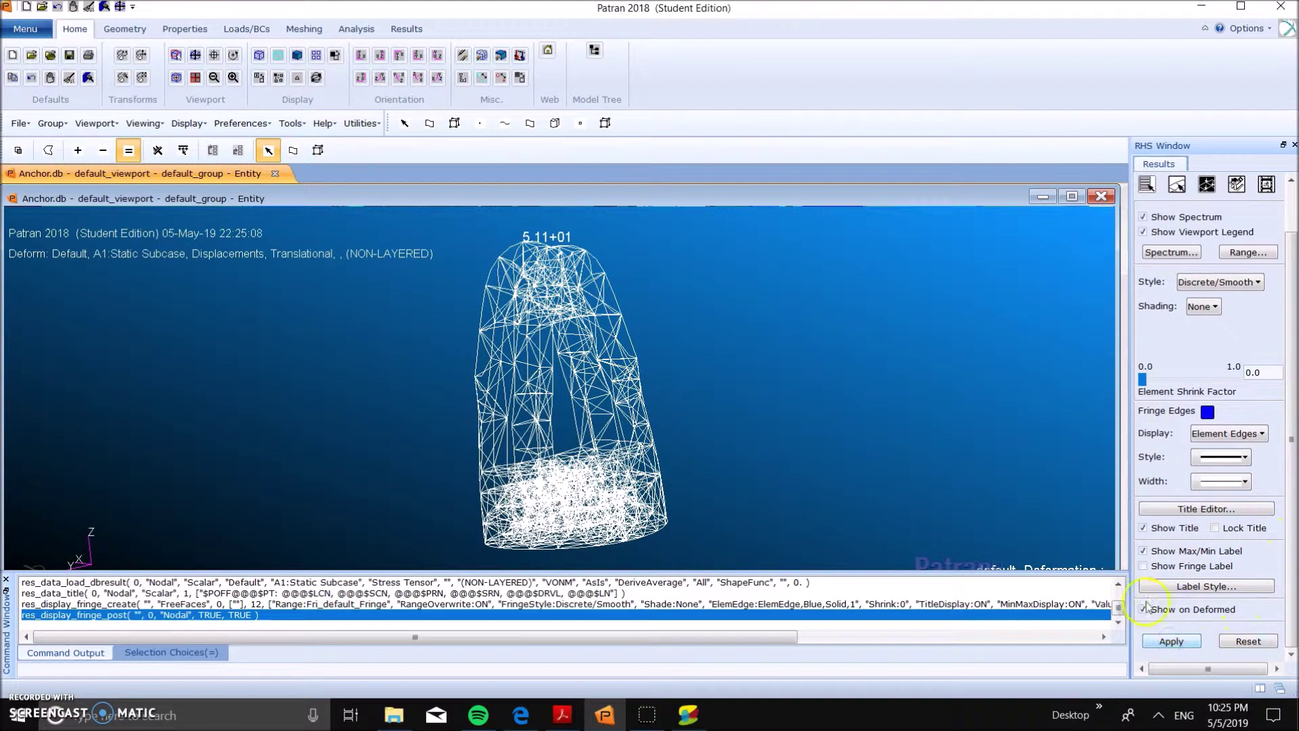
mouse_move(708, 401)
middle_mouse_down()
mouse_move(729, 396)
mouse_move(742, 415)
mouse_move(725, 404)
middle_mouse_up()
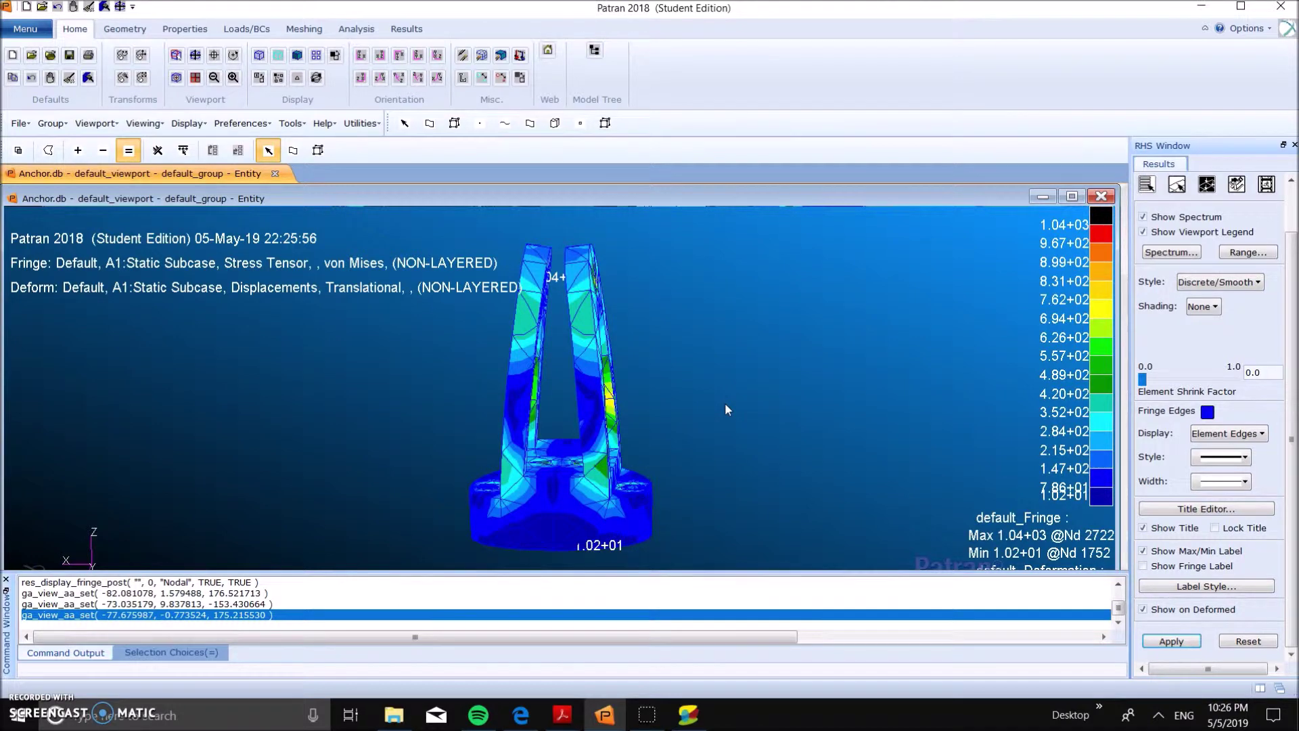
middle_click_drag(778, 406, 663, 367)
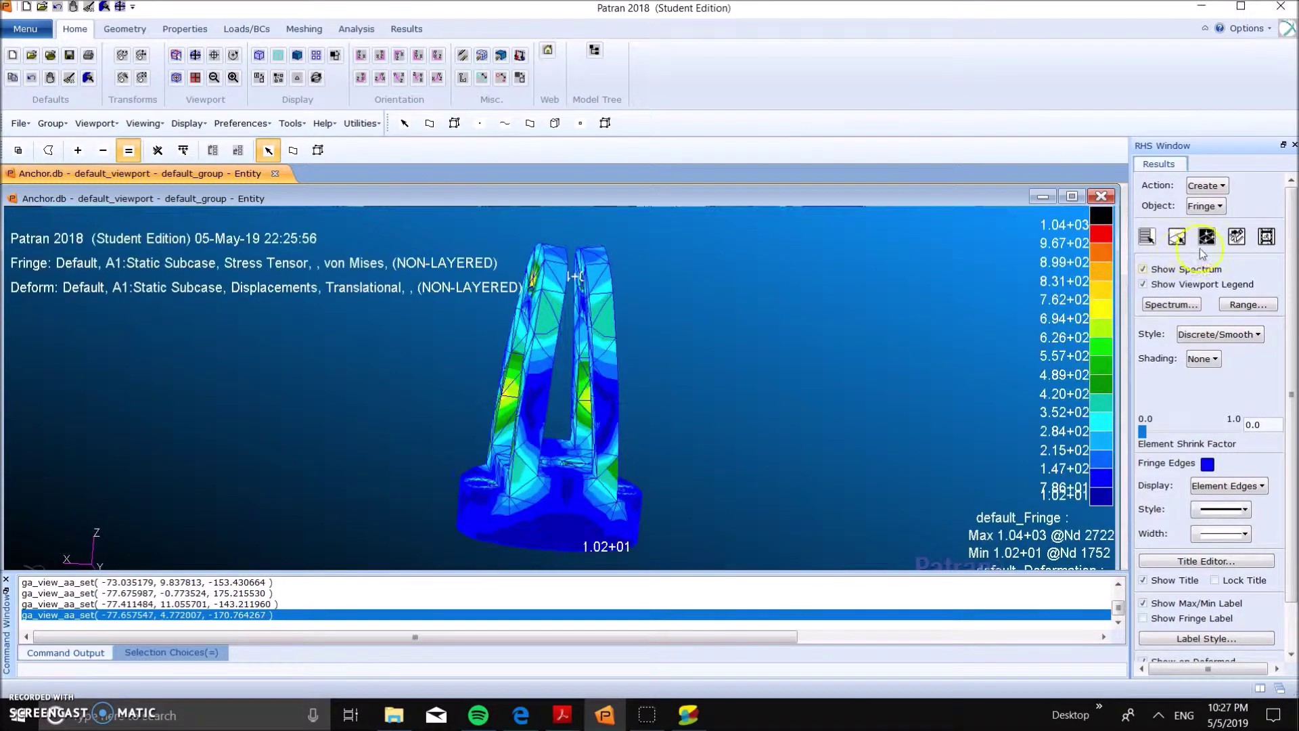
Step: Restrict the fringe plot's target entity to Elements, picking those in the upper part of both arms, and apply the plot
left_click(1177, 240)
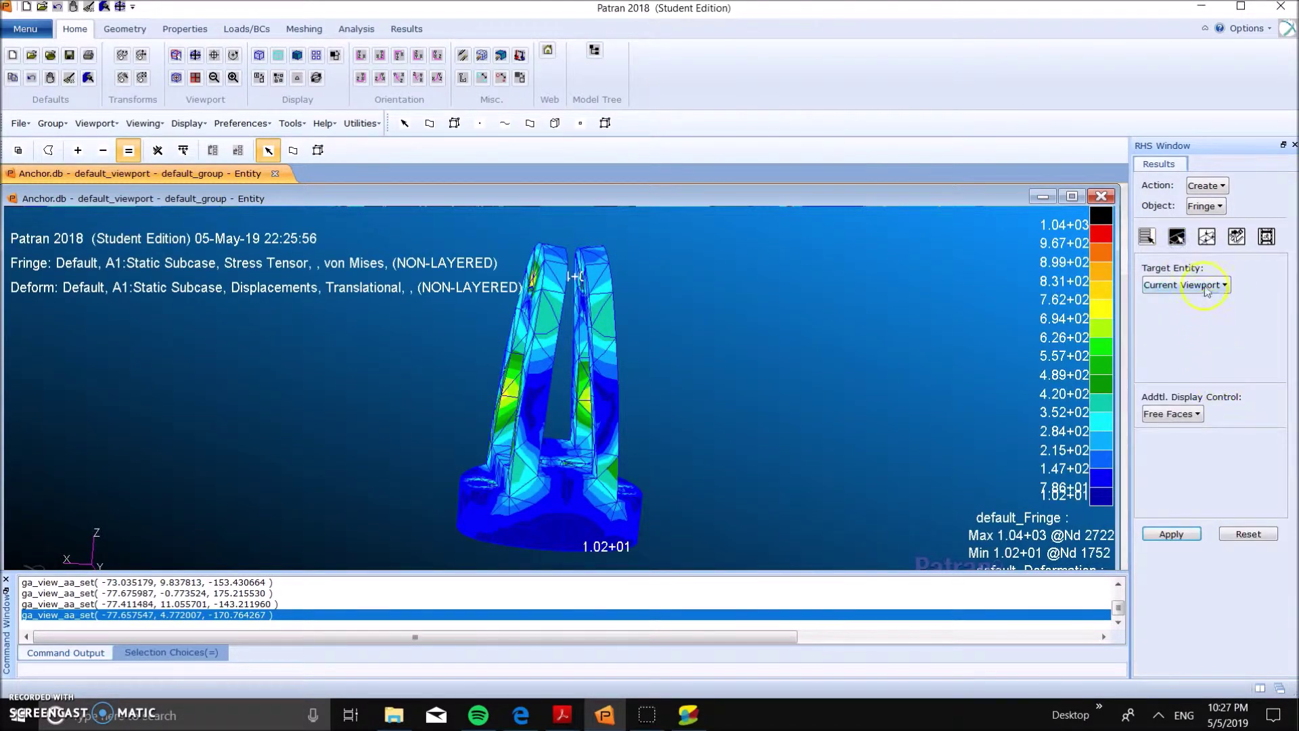
left_click(1198, 282)
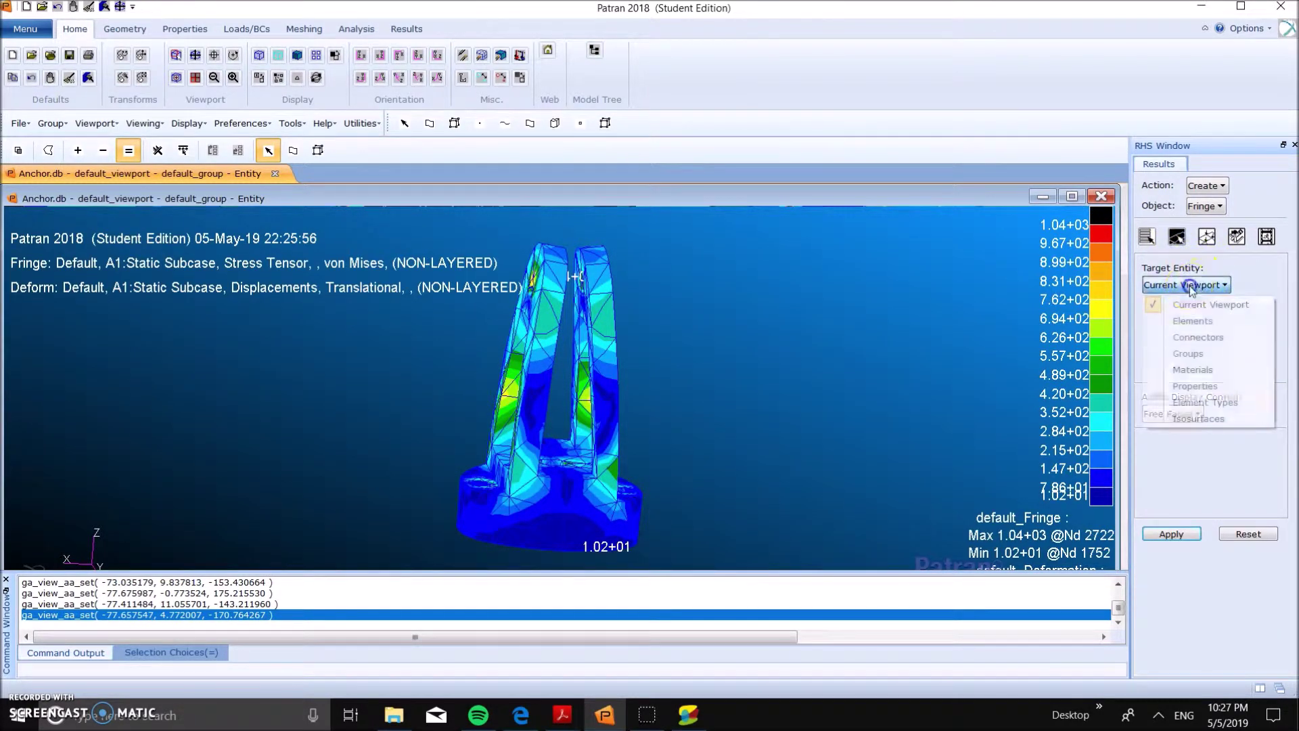
left_click(1195, 327)
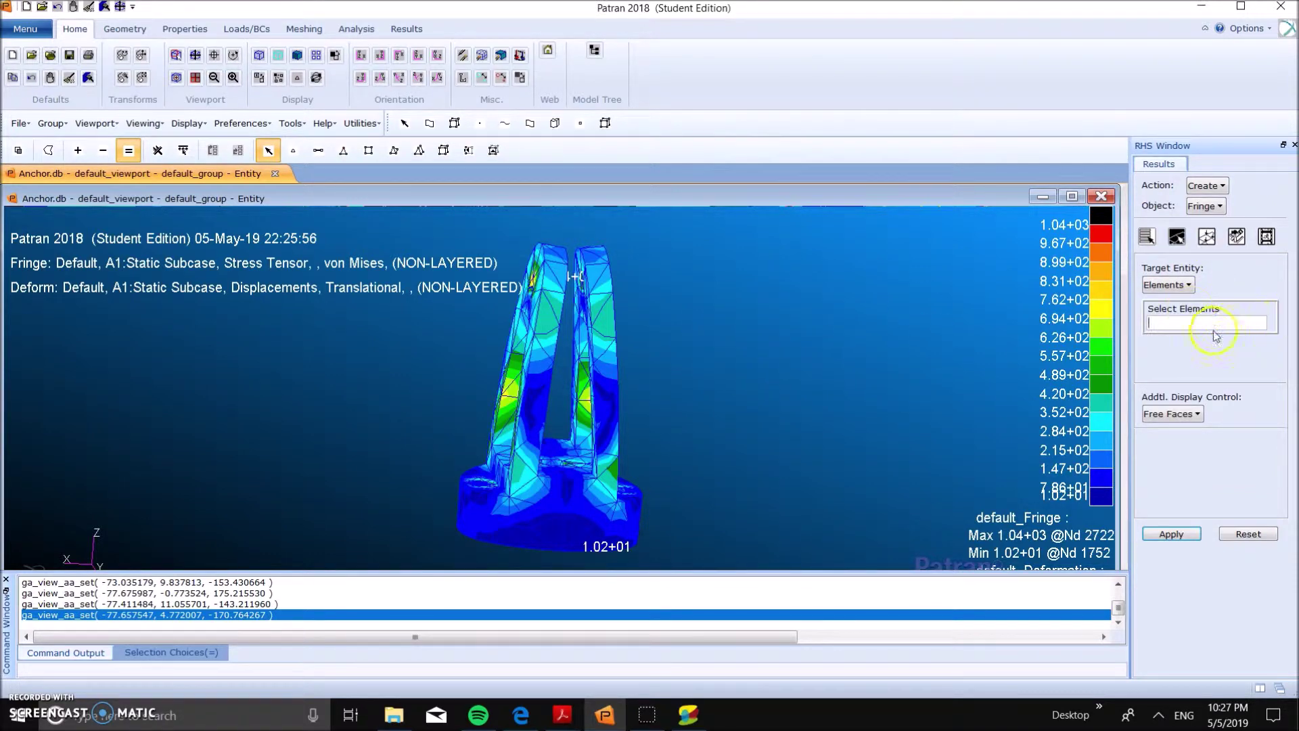
scroll(566, 281, "down", 3)
mouse_move(498, 223)
left_mouse_down()
mouse_move(590, 437)
mouse_move(638, 446)
left_mouse_up()
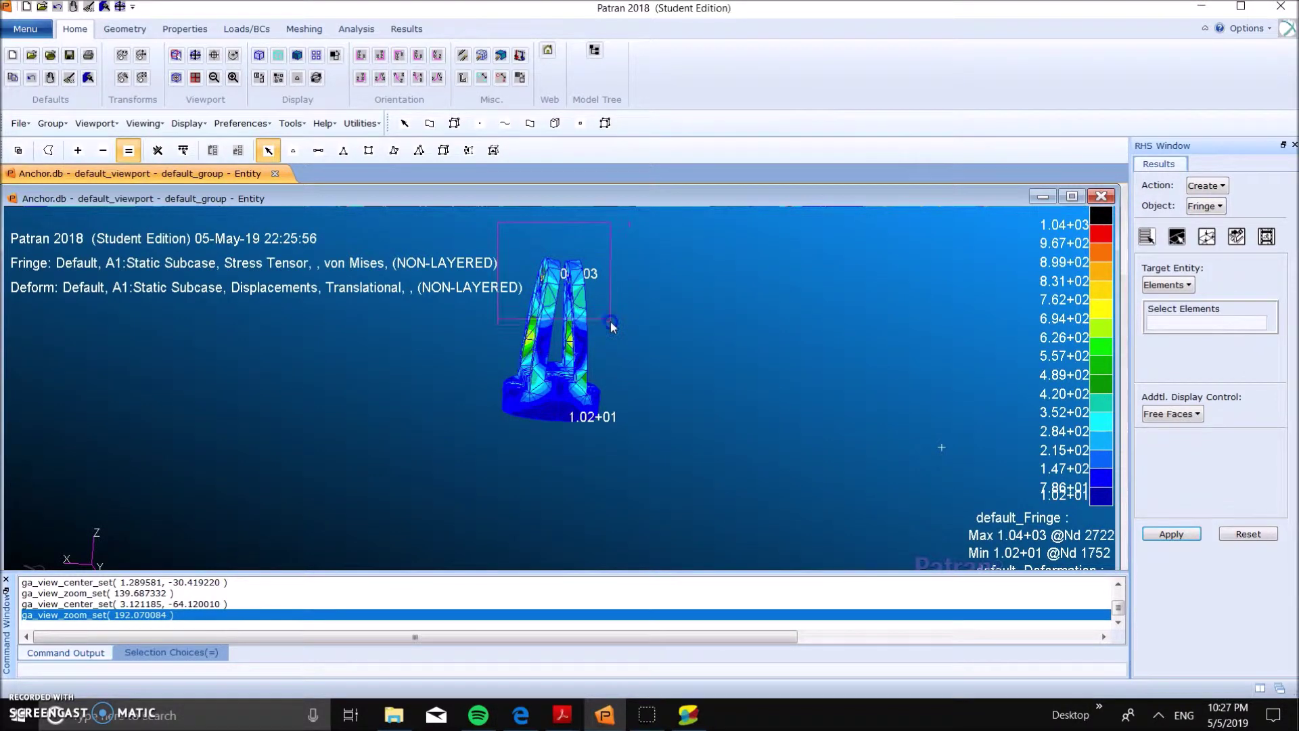
left_click_drag(633, 295, 633, 295)
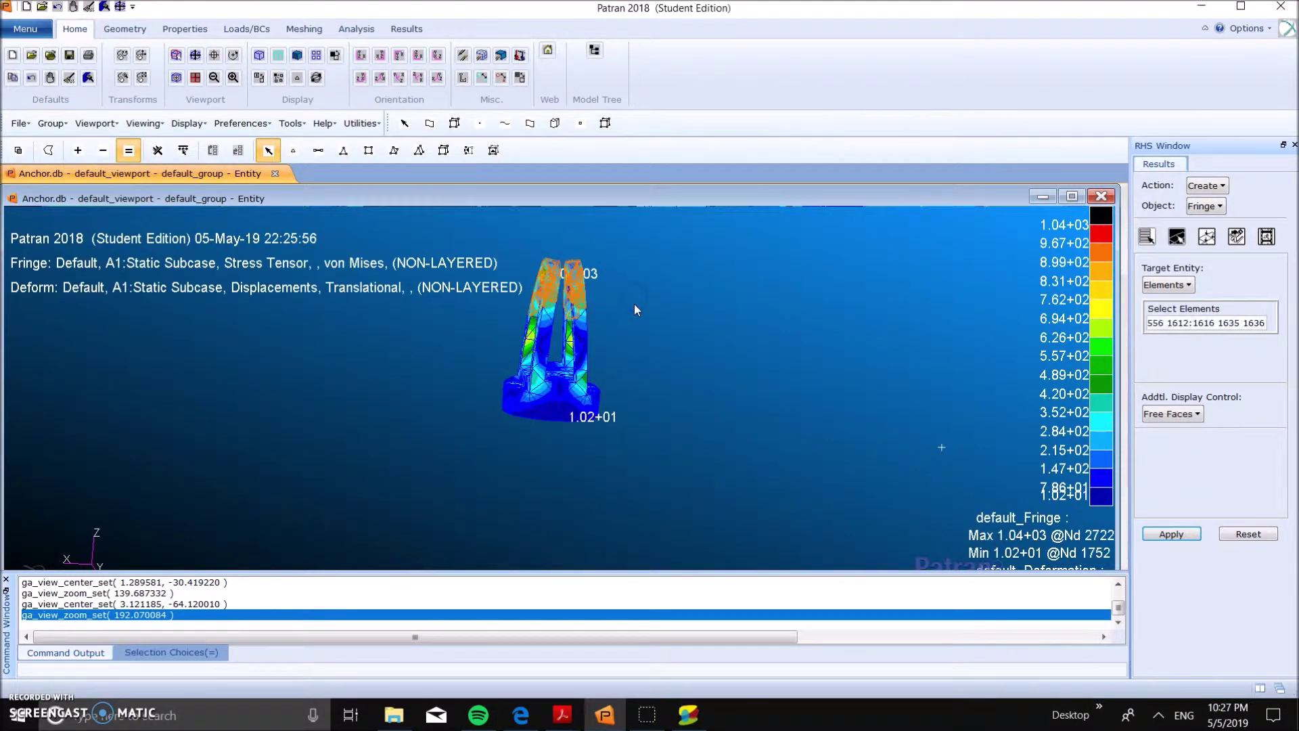
scroll(634, 306, "up", 2)
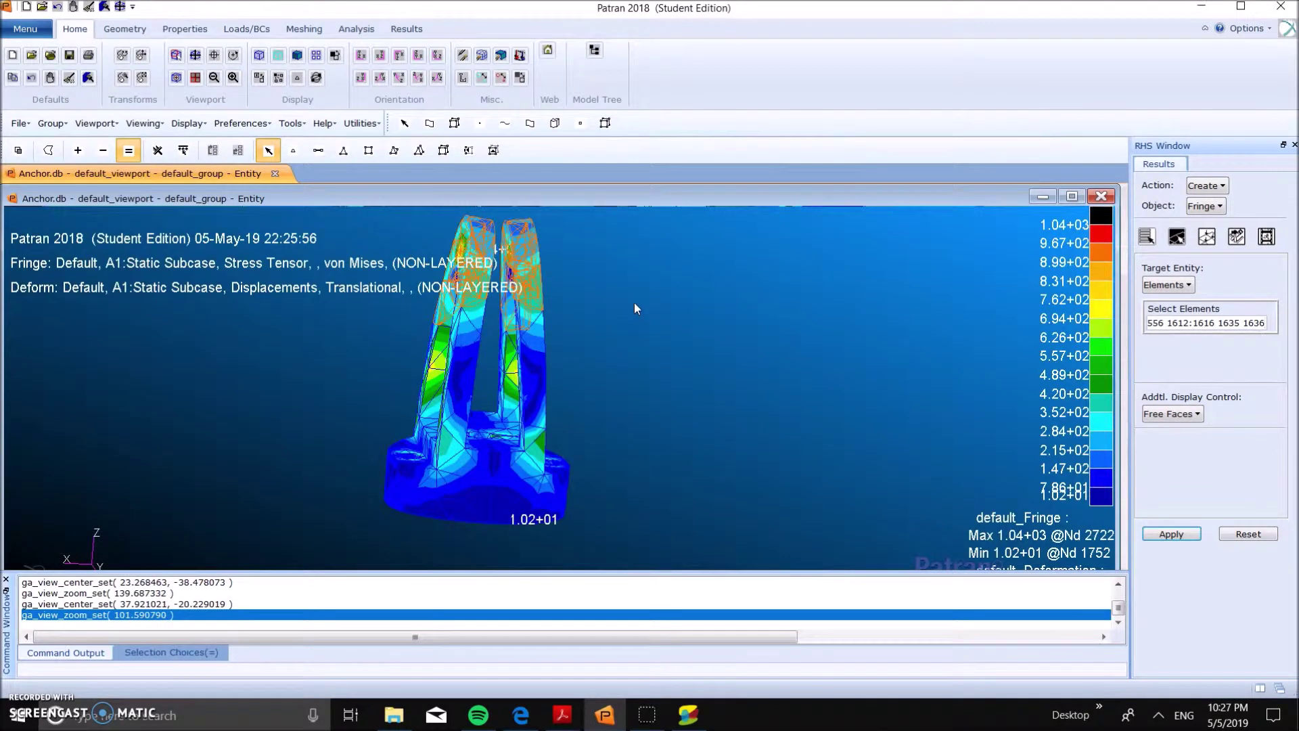
scroll(635, 307, "up", 1)
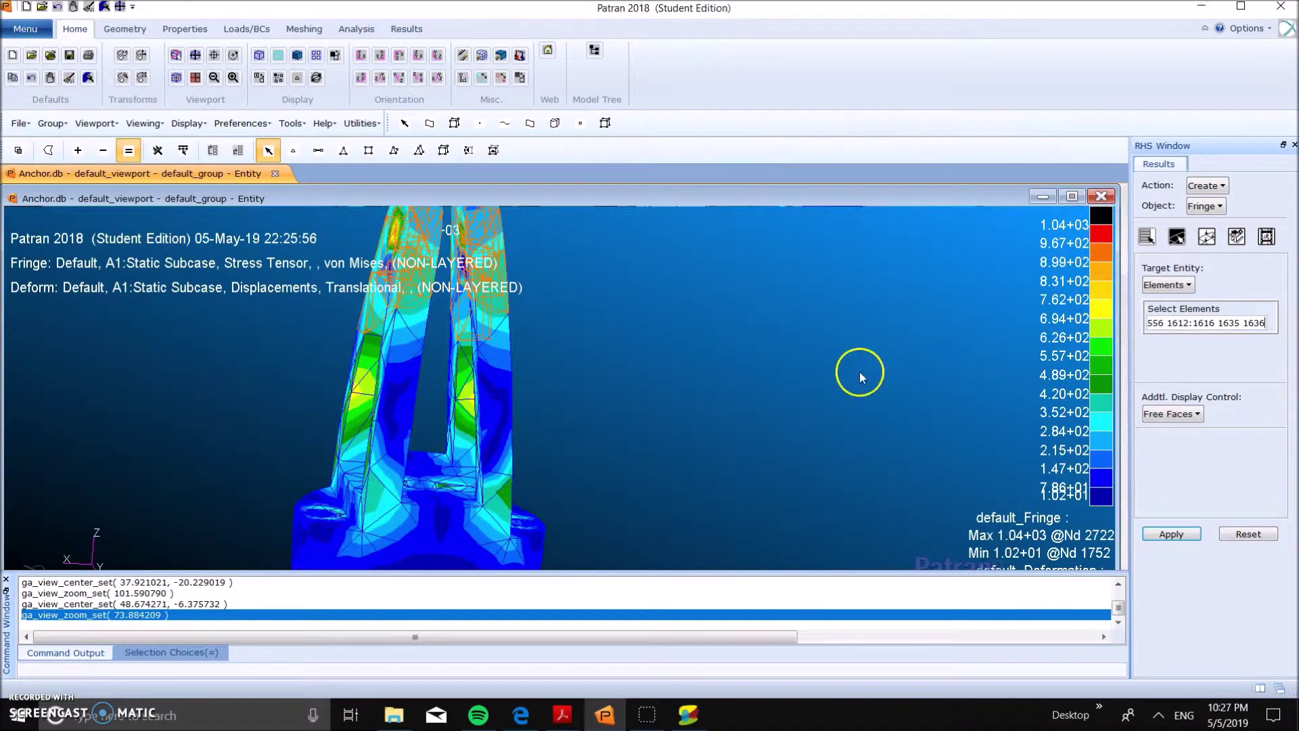
left_click(1173, 534)
Step: Examine the von Mises stress distribution around the hole in the upper part of the arms up close
scroll(553, 339, "down", 2)
middle_click_drag(555, 339, 538, 328)
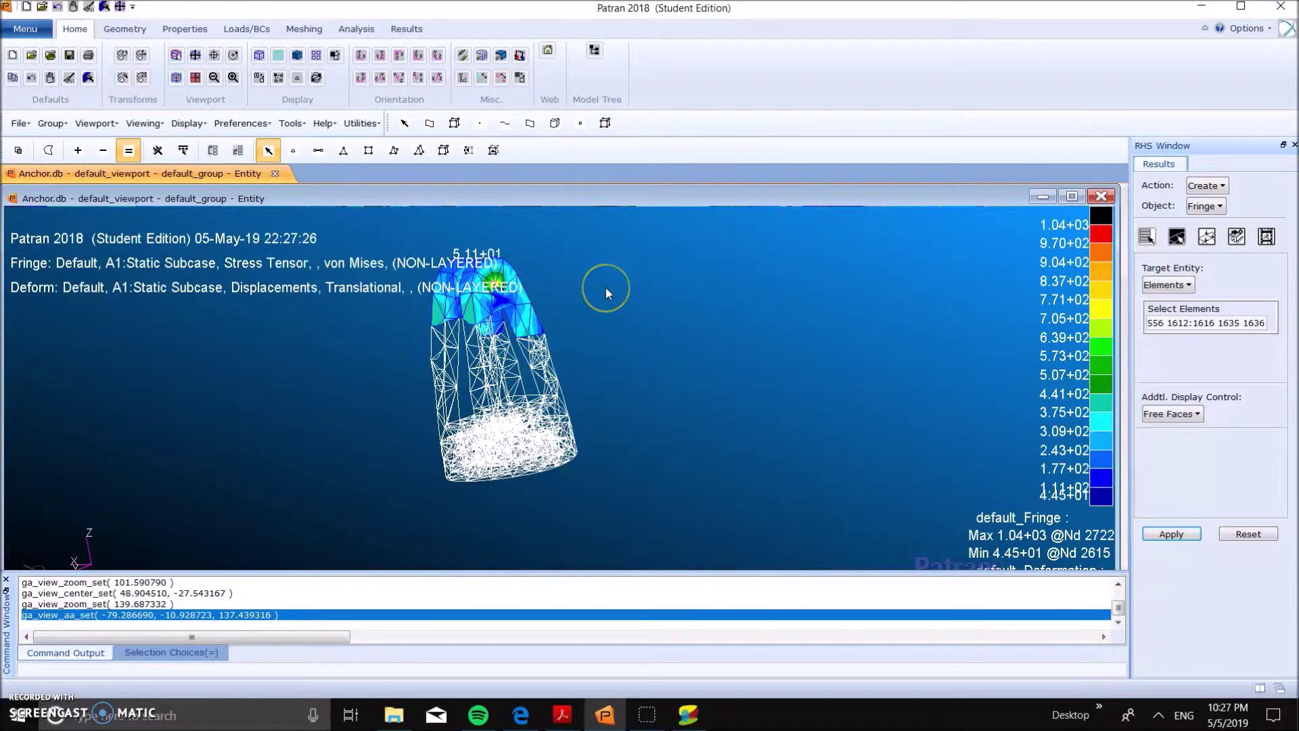
left_click(176, 56)
left_click_drag(551, 298, 512, 268)
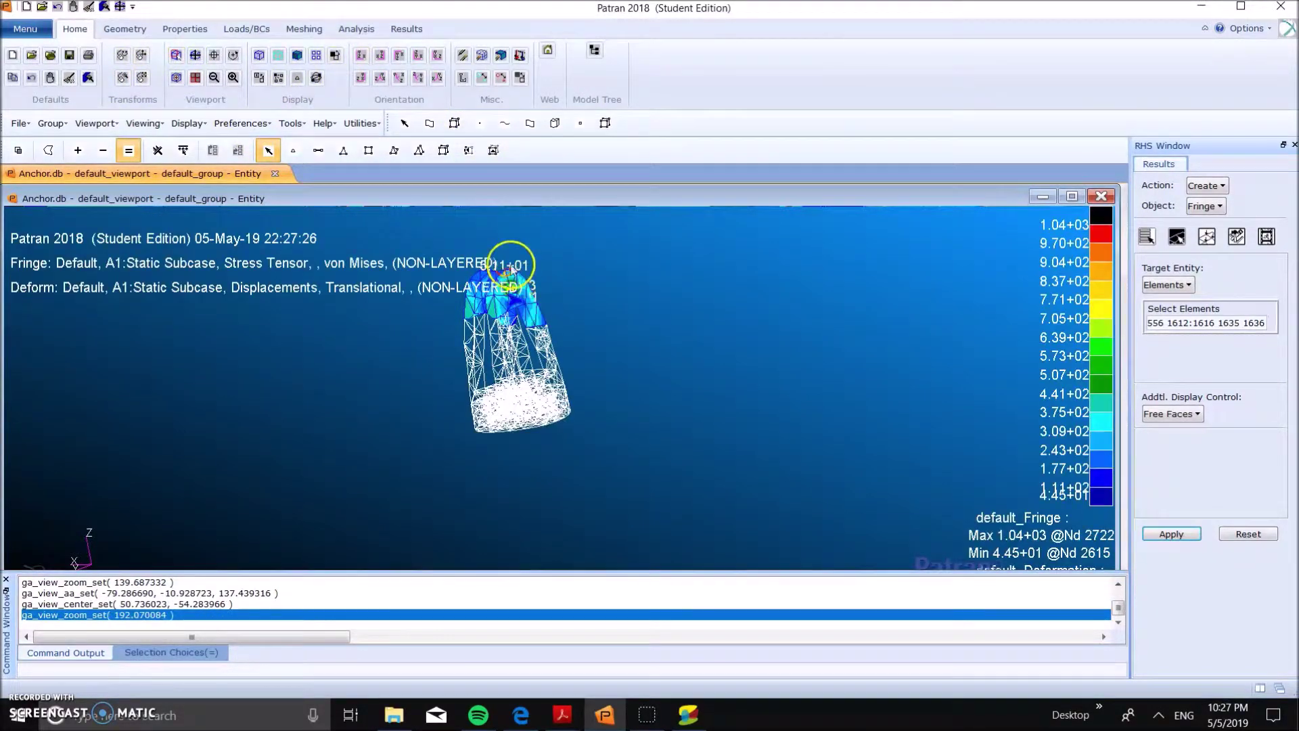
scroll(512, 268, "up", 2)
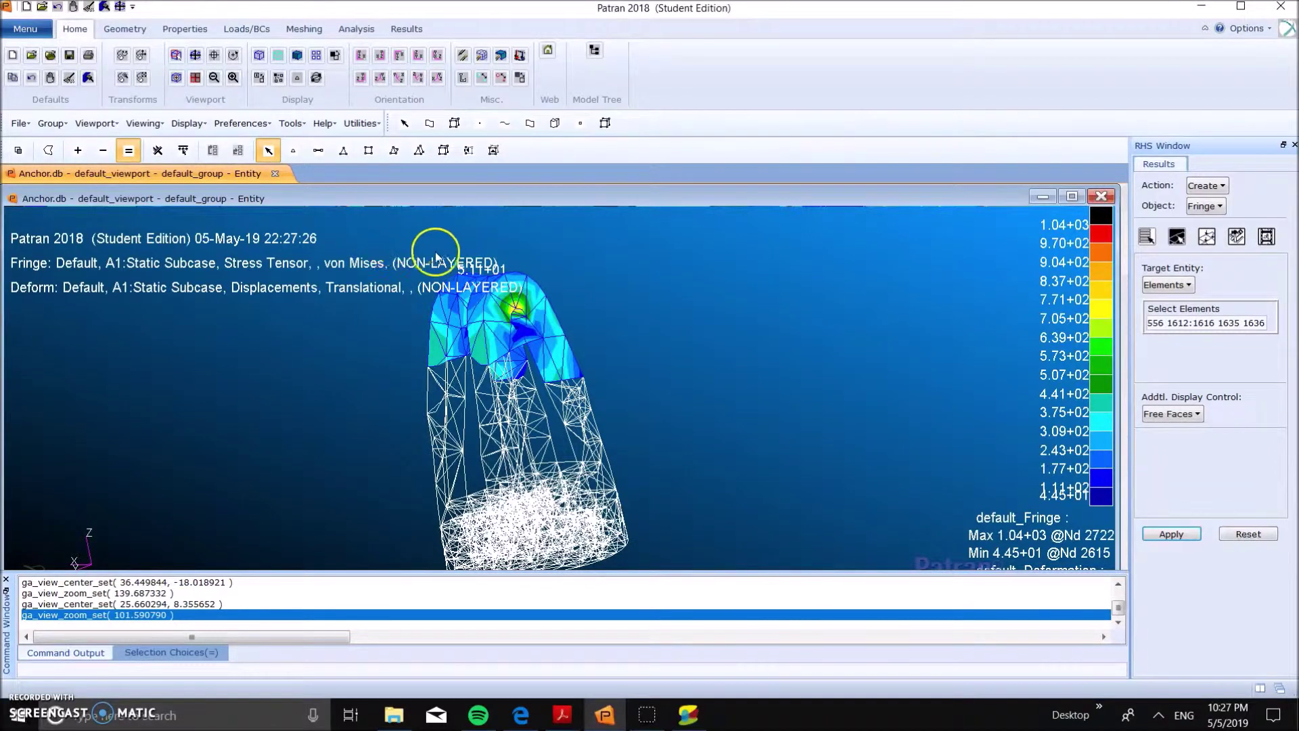
left_click_drag(431, 234, 588, 352)
middle_click_drag(602, 362, 656, 379)
left_click(694, 380)
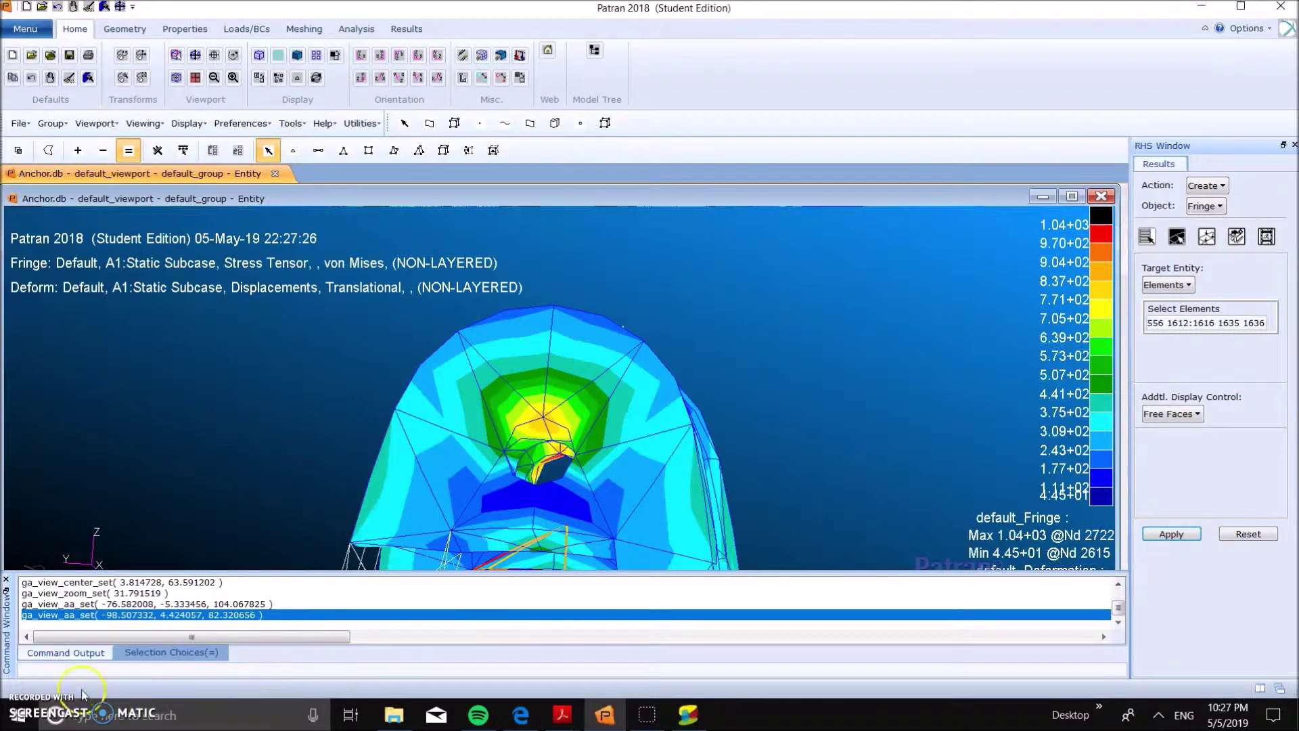
Step: Fit the whole anchor in the viewport and switch to a standard orientation looking straight at the Y-Z plane
left_click(207, 57)
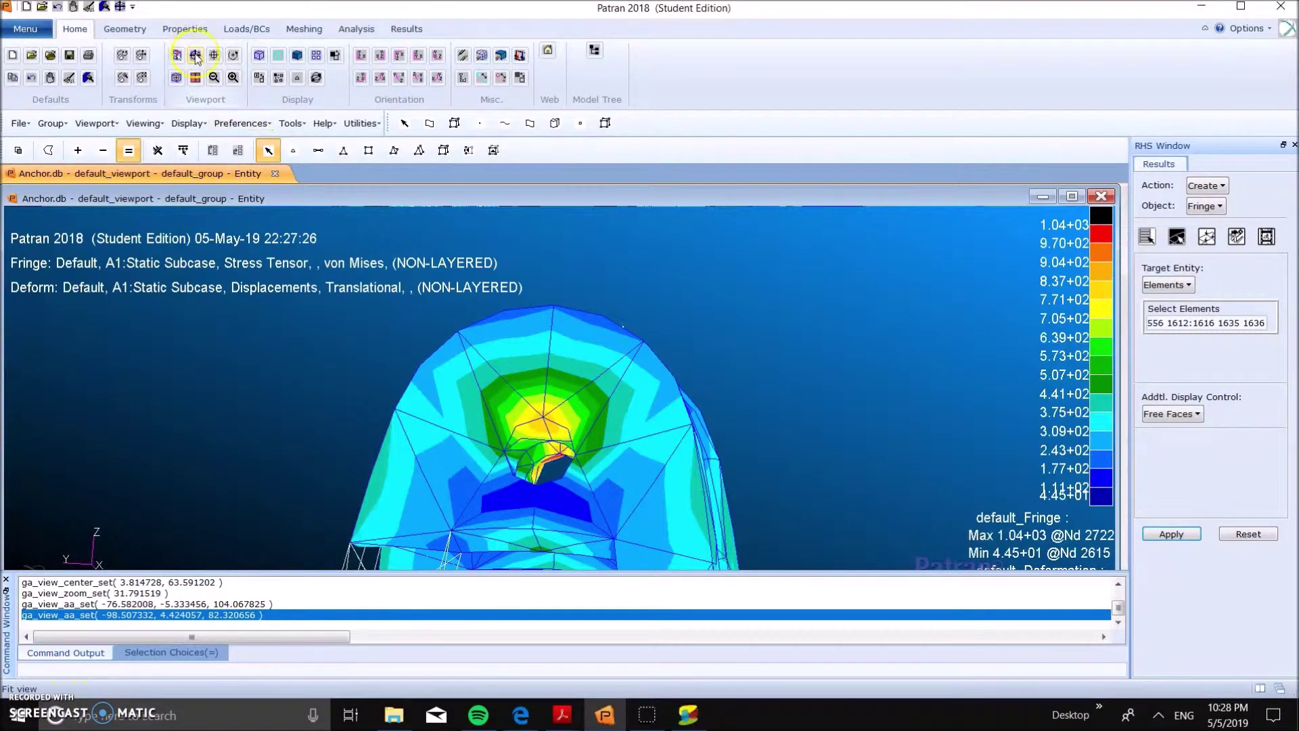
left_click(611, 326)
middle_click_drag(610, 325, 659, 353)
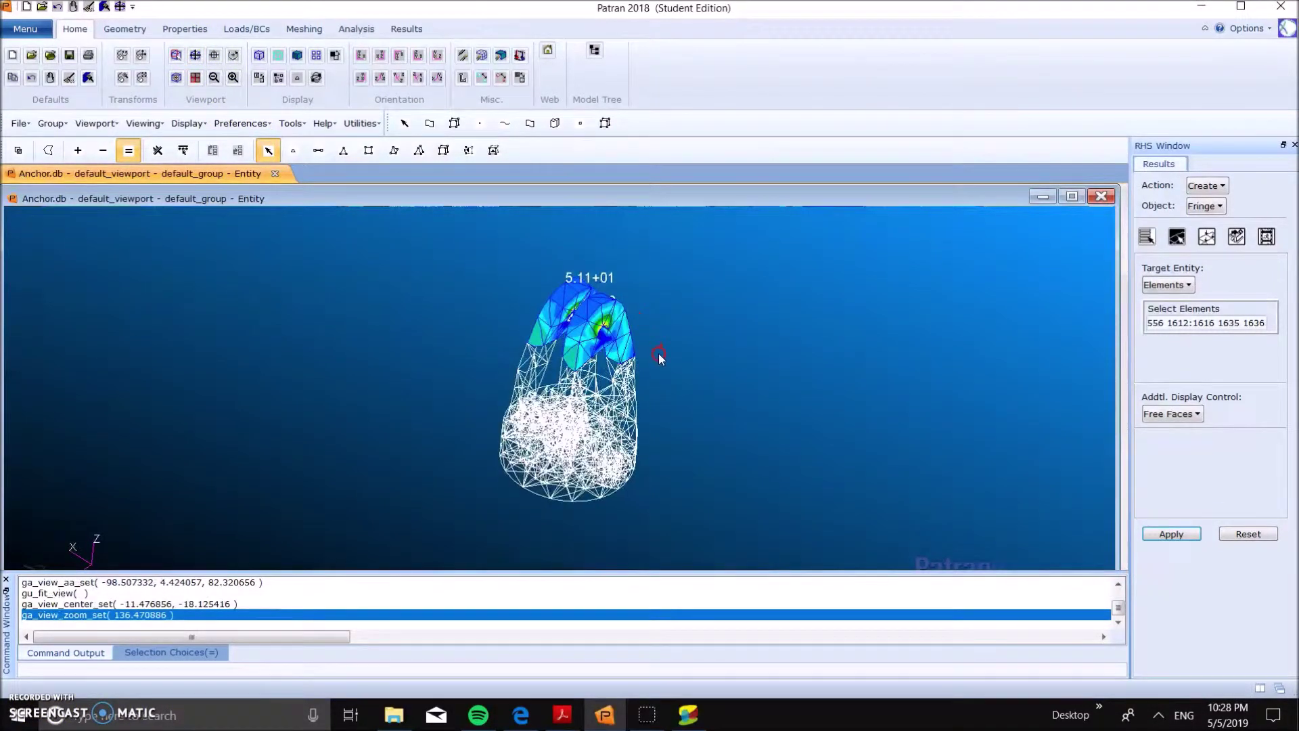
left_click(429, 123)
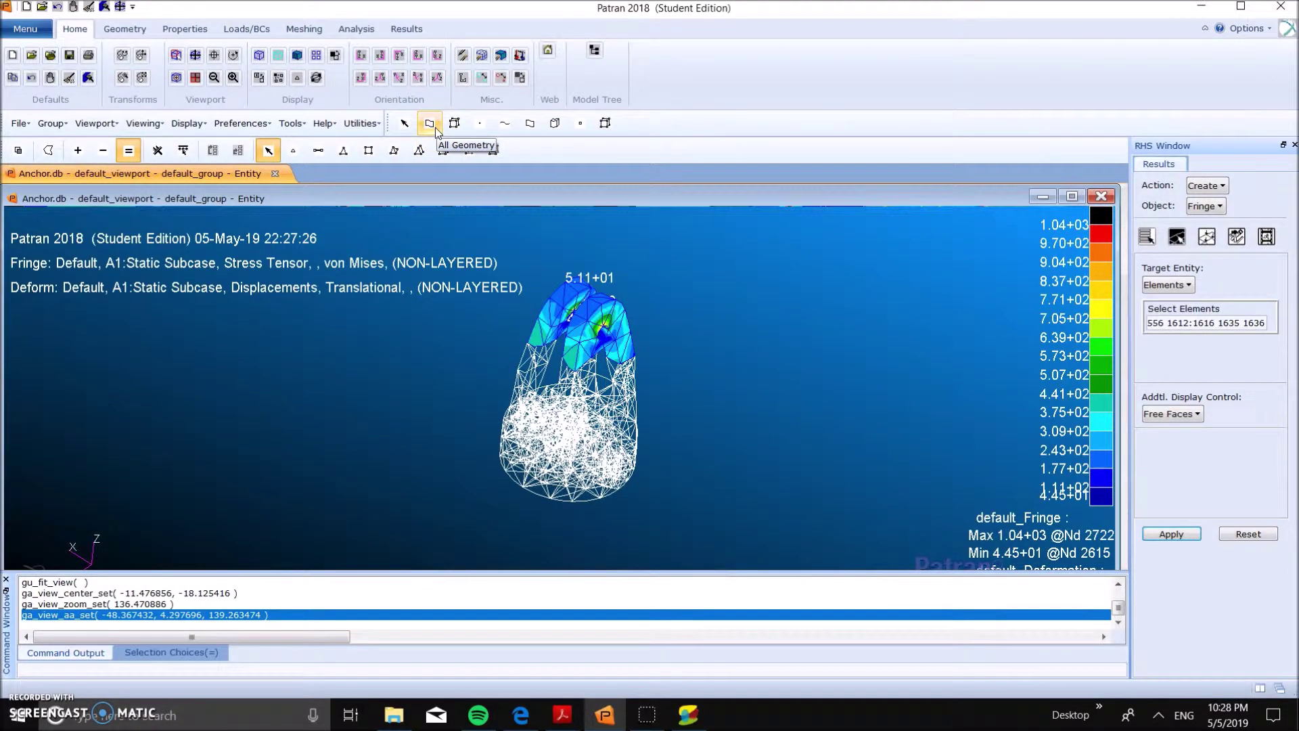
left_click(421, 67)
left_click(624, 342)
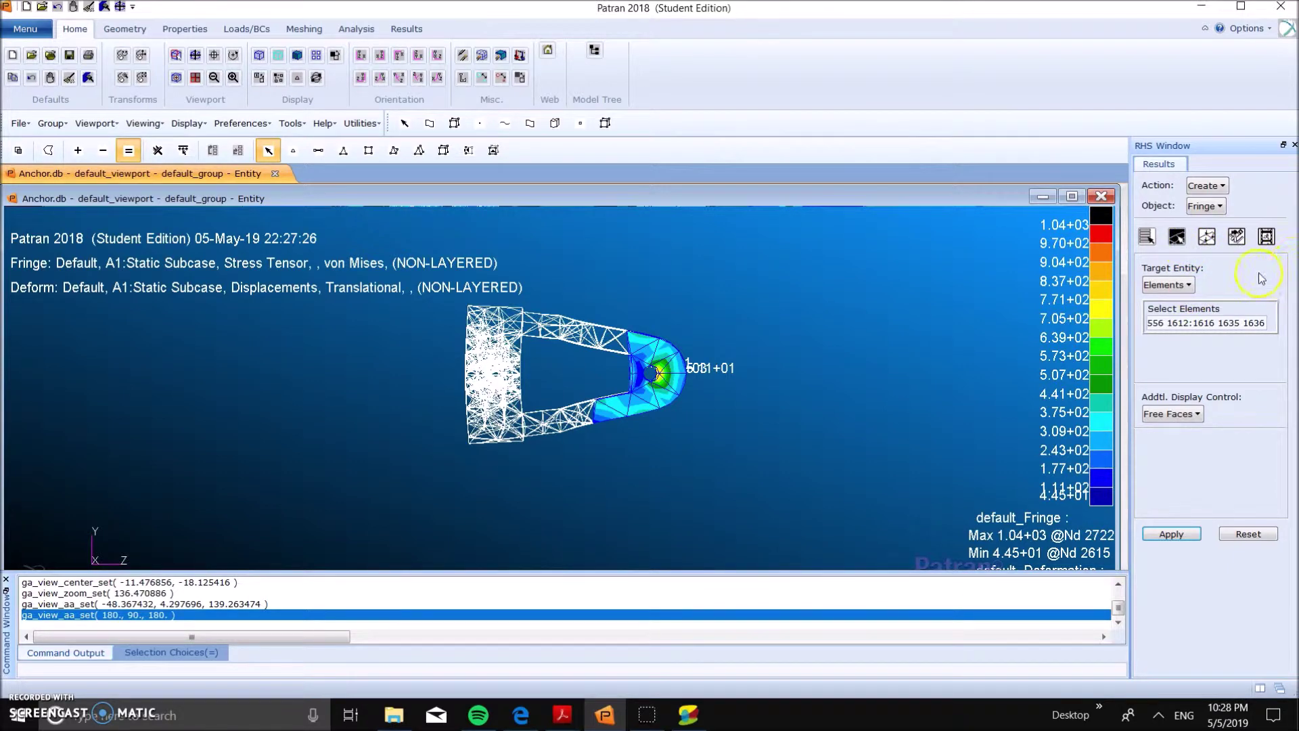
Step: Set the fringe plot's averaging domain to None, keeping the Derive/Average method and Shape Fn. extrapolation
left_click(1236, 238)
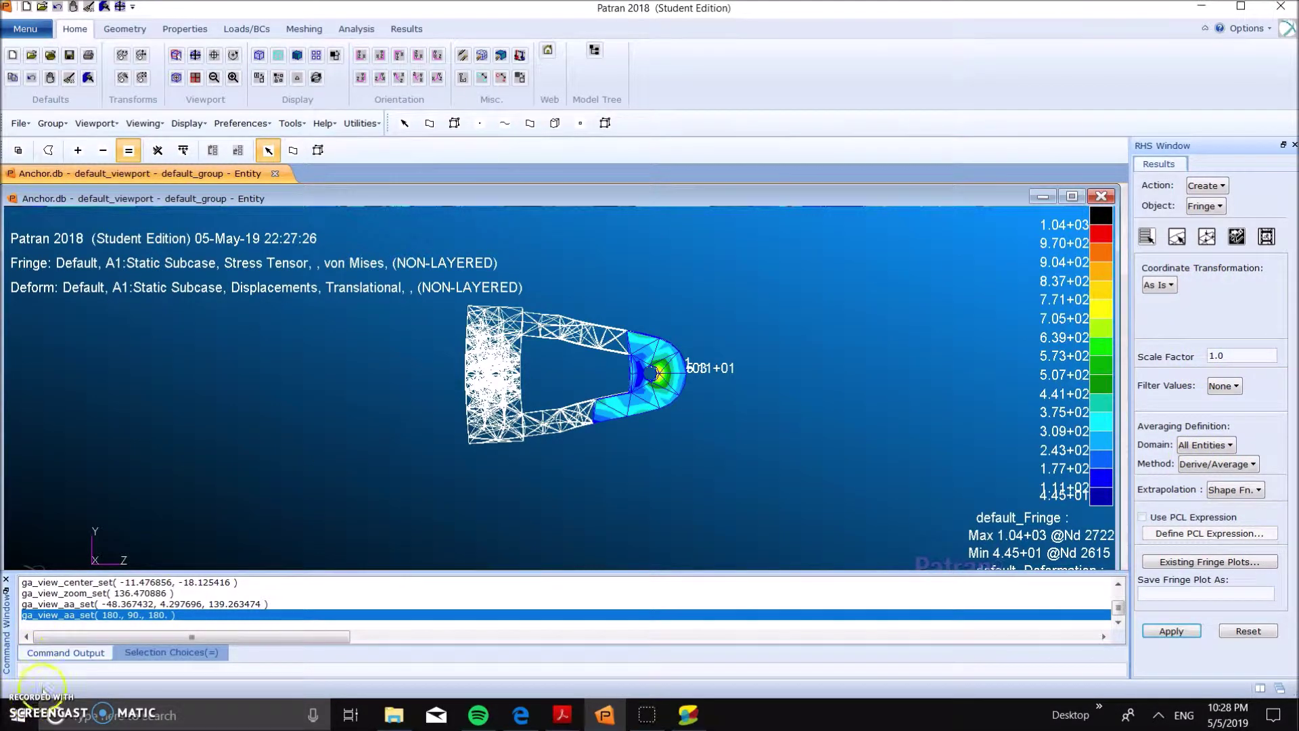
left_click(1216, 444)
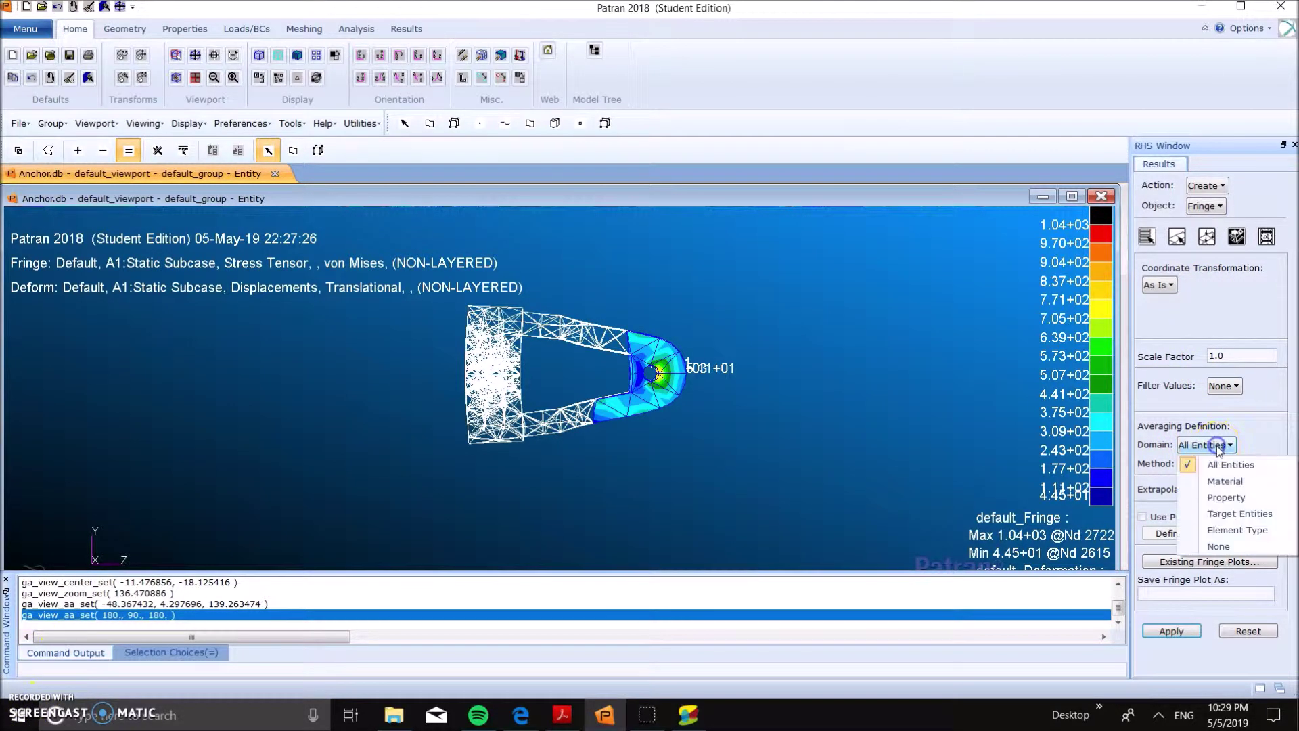
left_click(1218, 546)
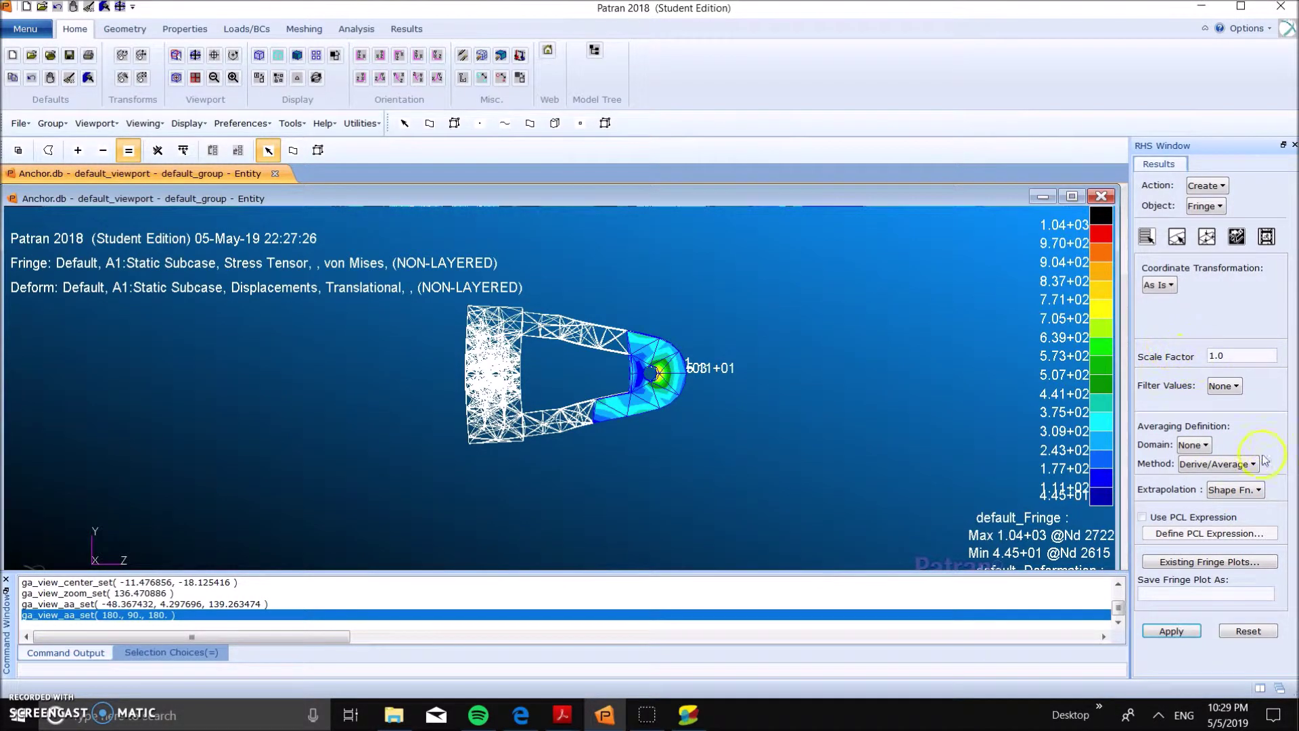
left_click(1239, 472)
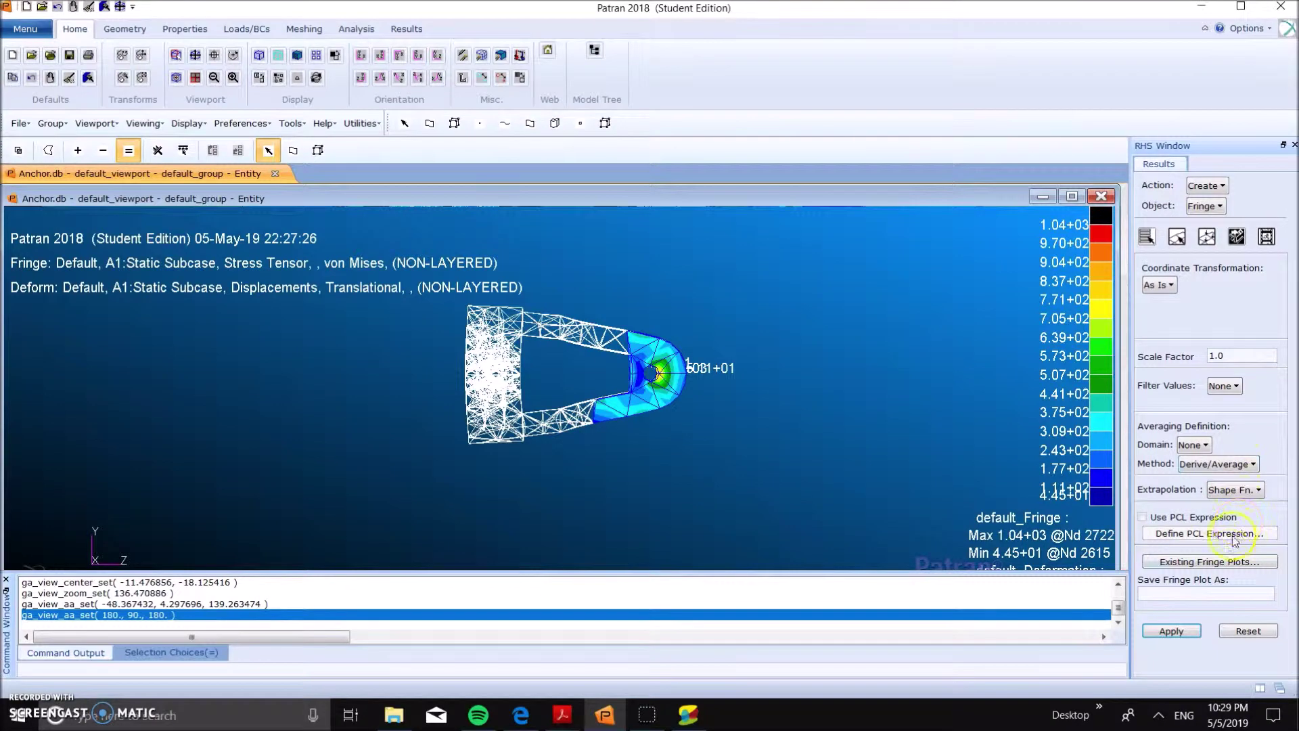
left_click(1198, 556)
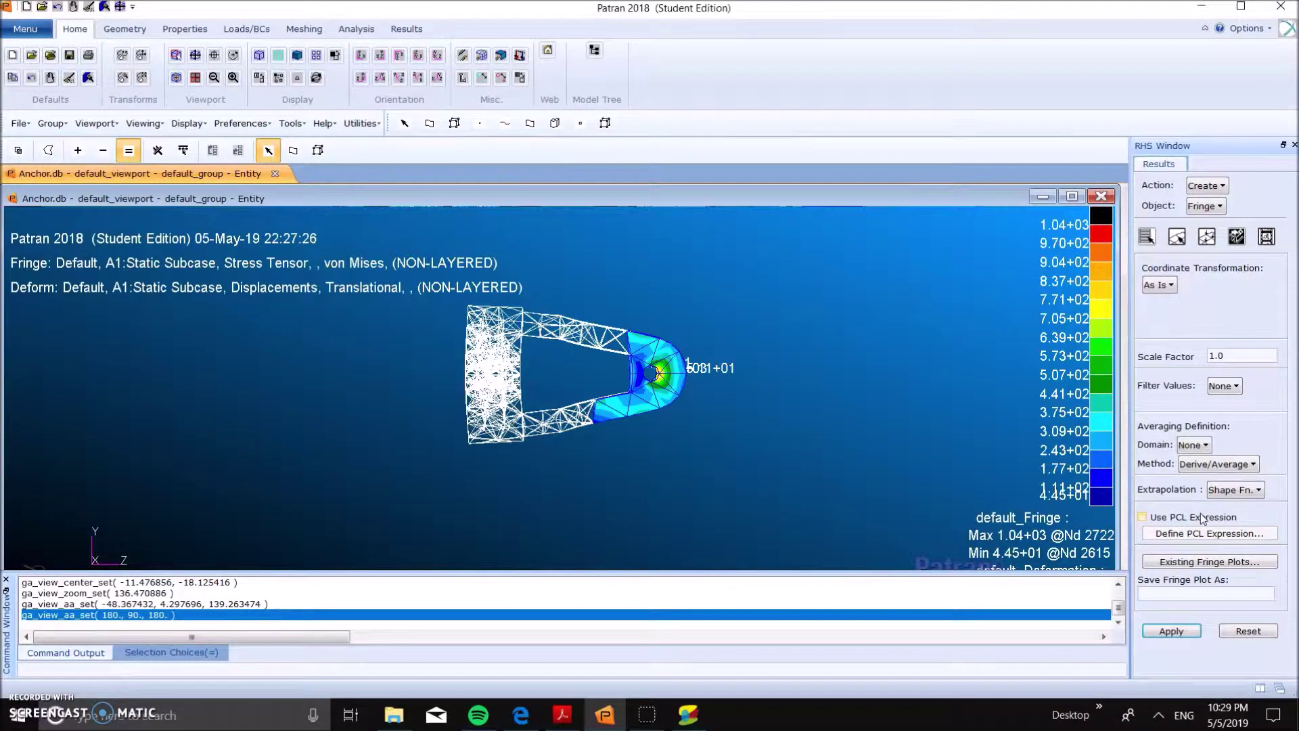
Step: Return the fringe plot's target entity to Current Viewport, apply the plot and inspect the stresses over the whole anchor
left_click(1177, 238)
left_click(1177, 237)
left_click(1184, 287)
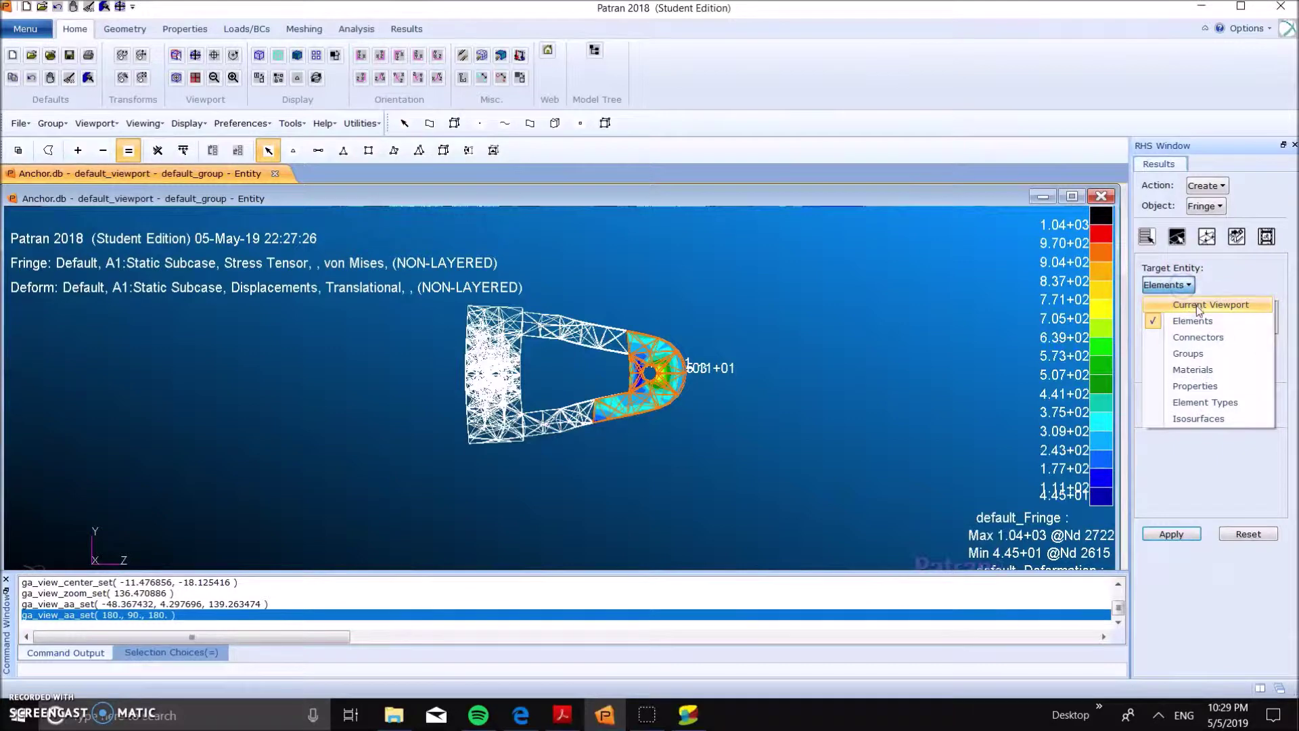
left_click(1196, 304)
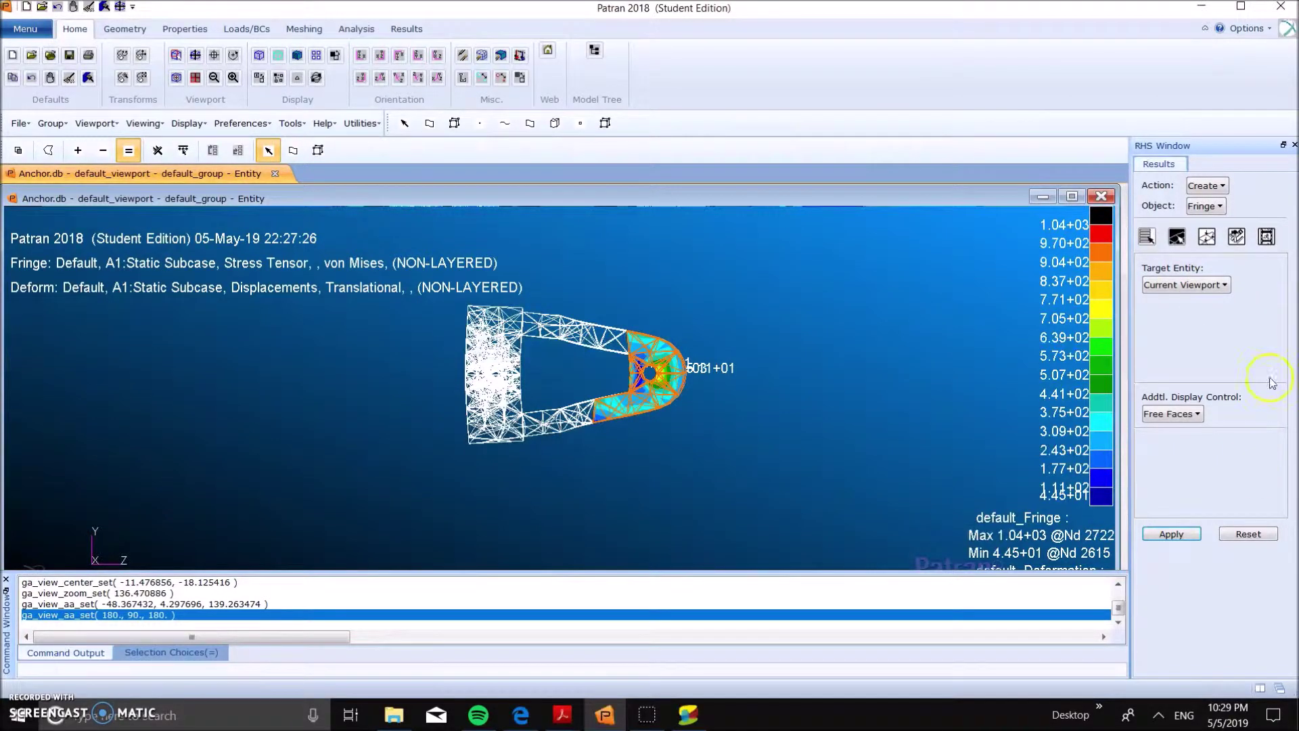
left_click(1170, 533)
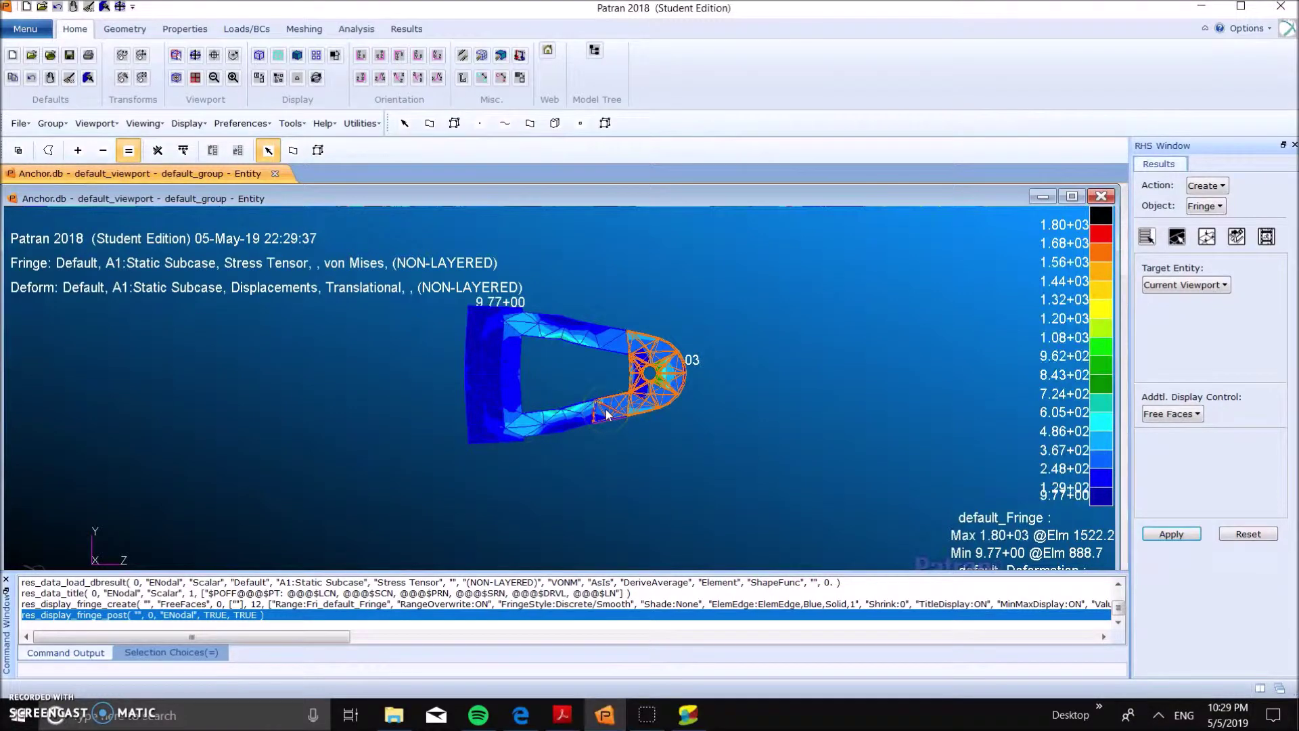
middle_click_drag(607, 415, 719, 435)
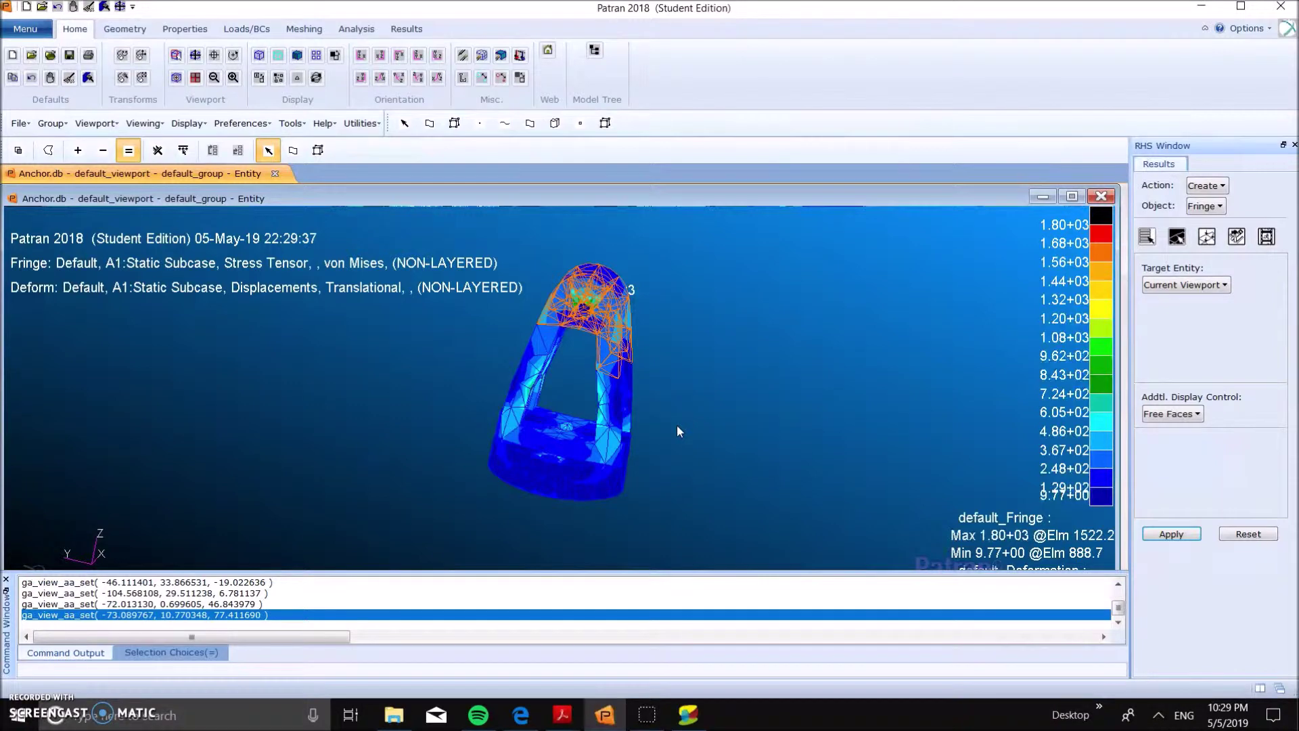
Step: Set the fringe plot's averaging domain to All Entities and its extrapolation to Average, and apply the plot
left_click(1208, 218)
left_click(1205, 214)
left_click(1207, 236)
left_click(1237, 236)
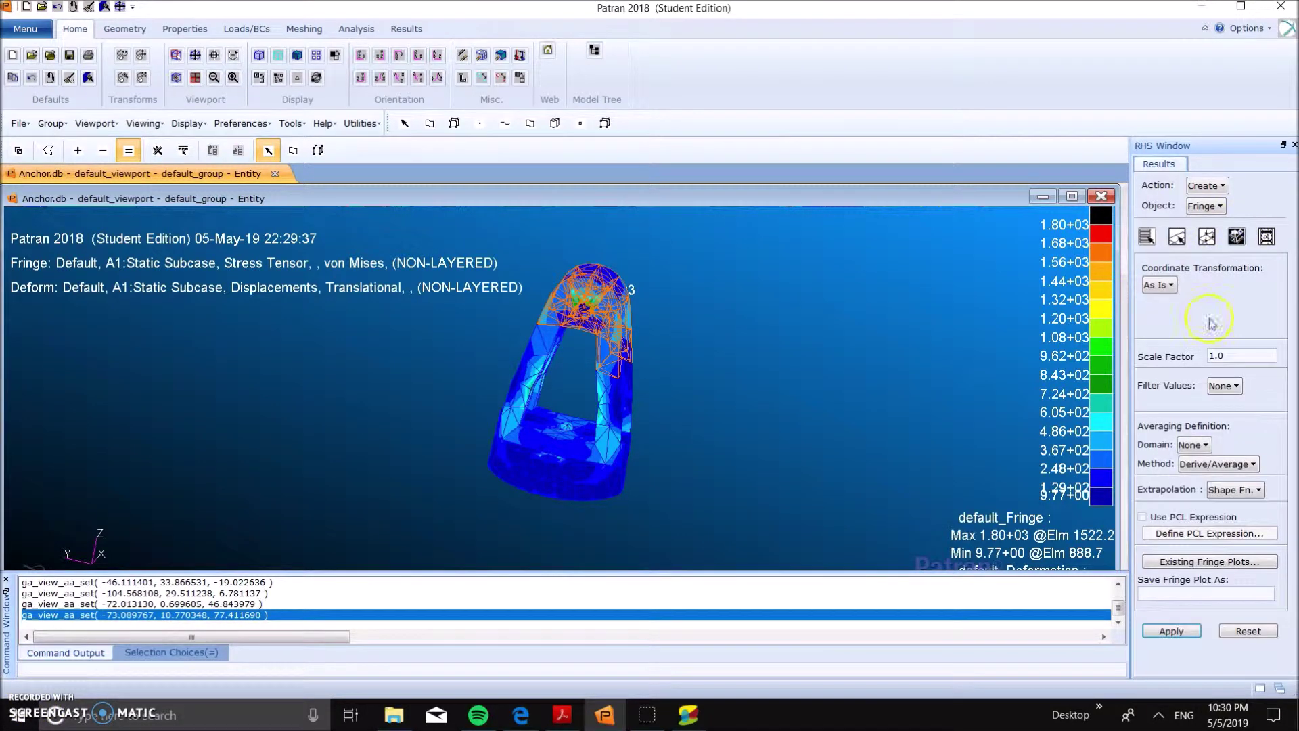
left_click(1193, 445)
left_click(1229, 465)
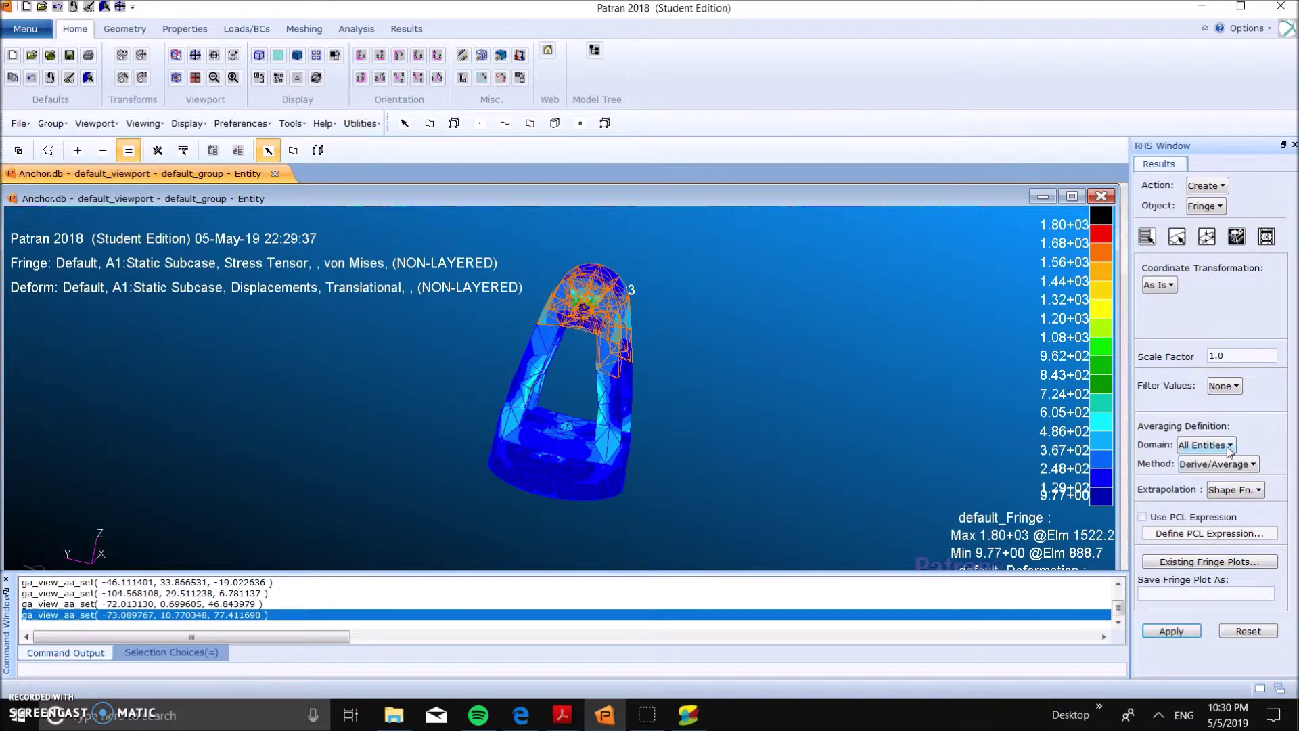
left_click(1230, 490)
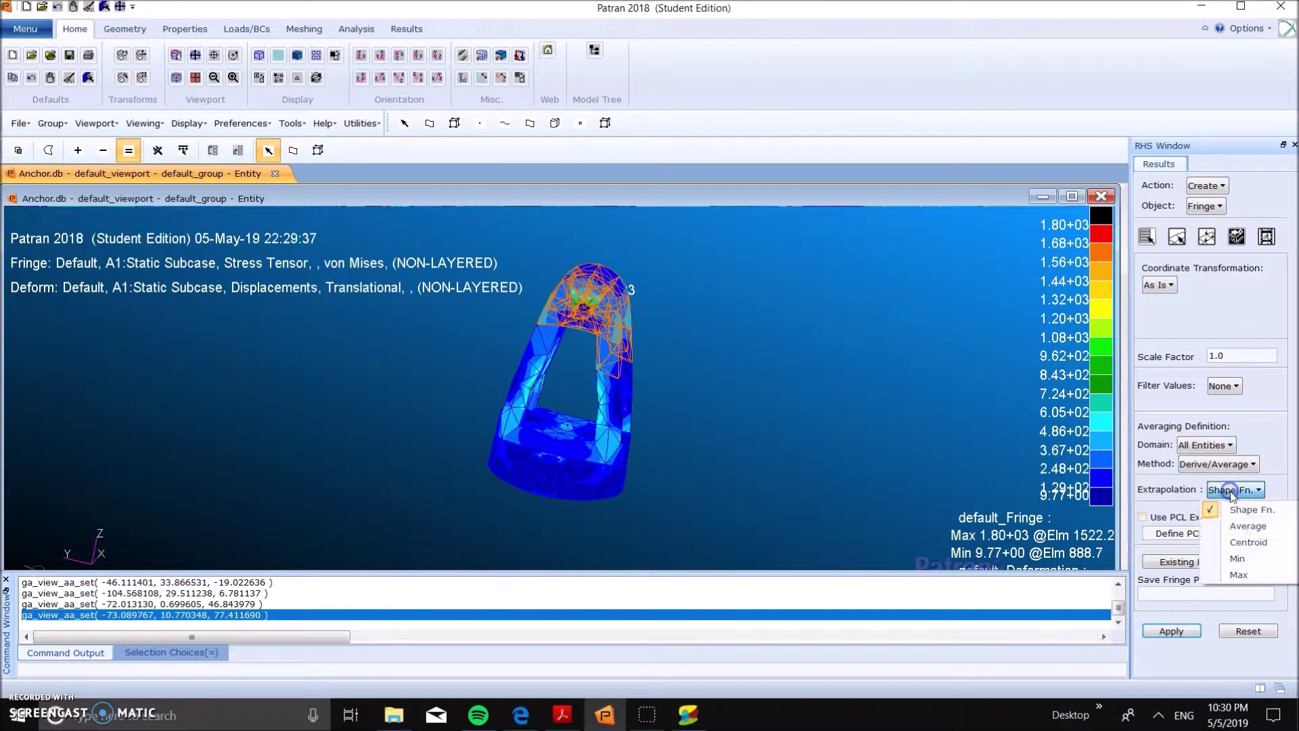
left_click(1245, 526)
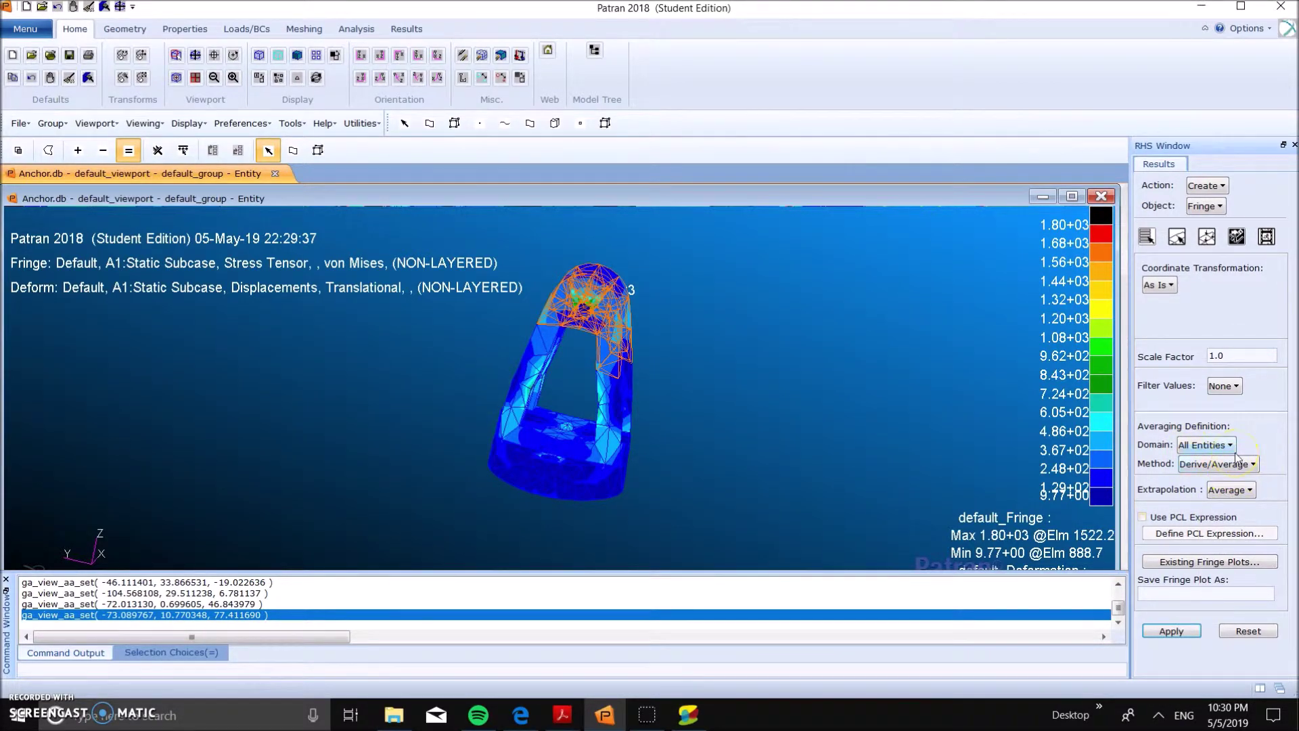
left_click(1171, 630)
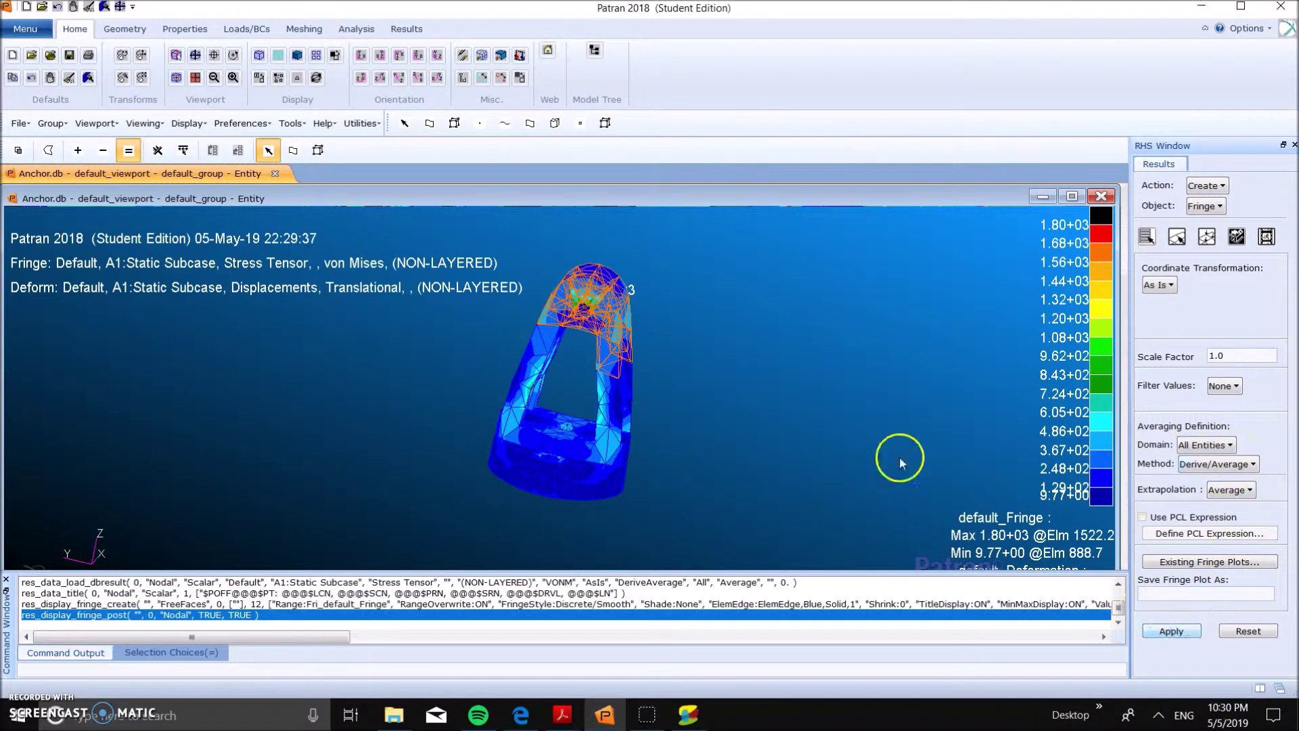